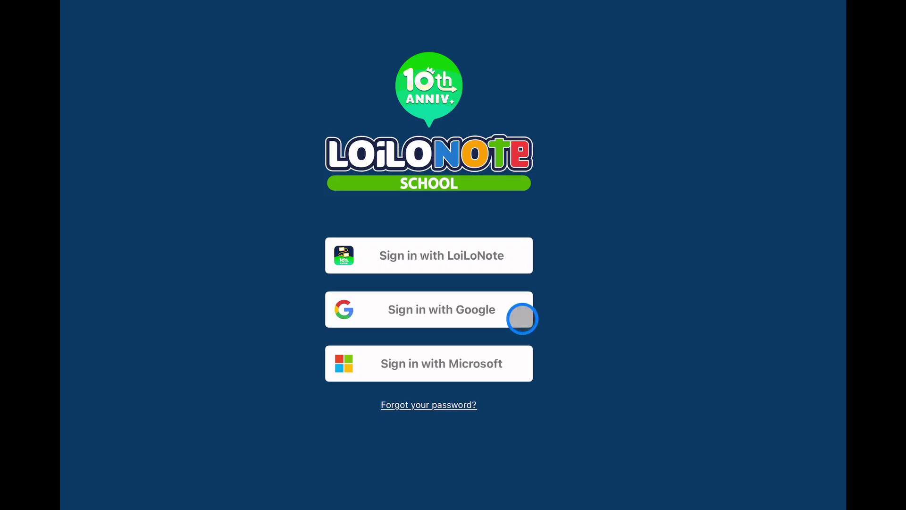
# Sign in with the teacher's Google account and choose the endemo school.
pyautogui.click(522, 319)
pyautogui.click(499, 299)
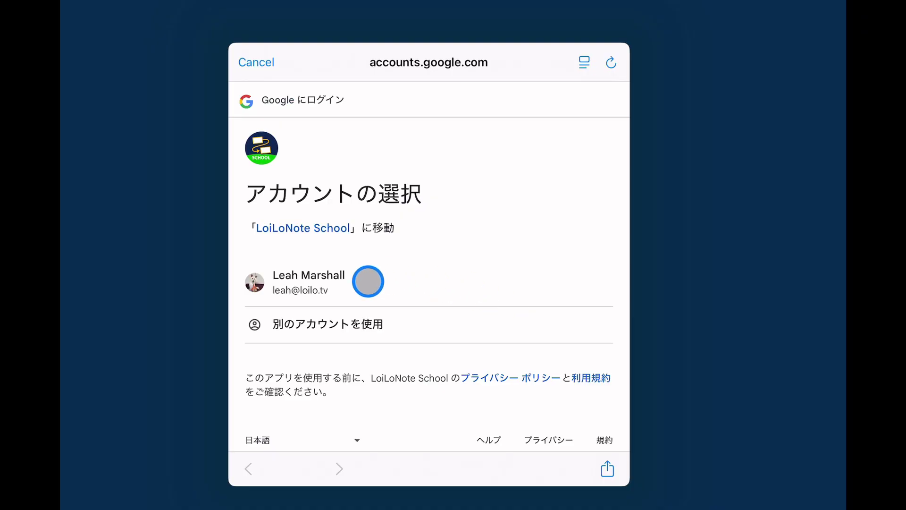
pyautogui.click(369, 282)
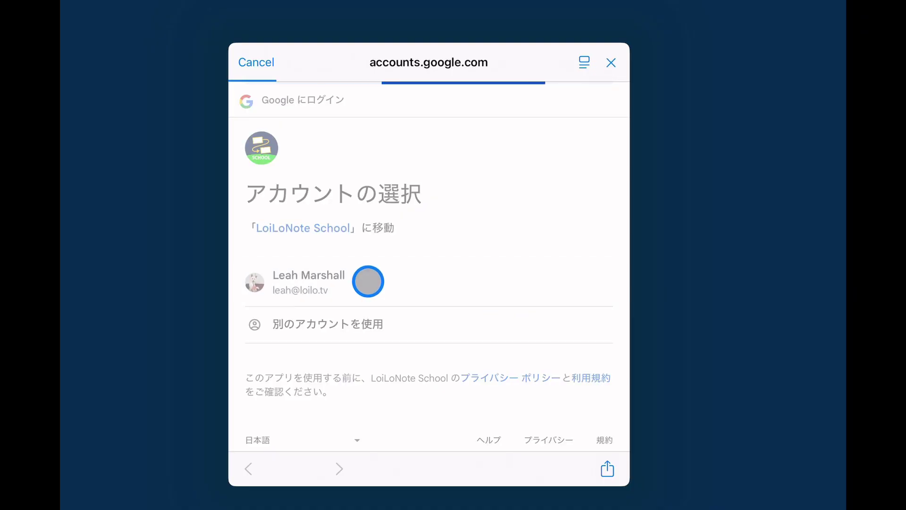
pyautogui.click(515, 370)
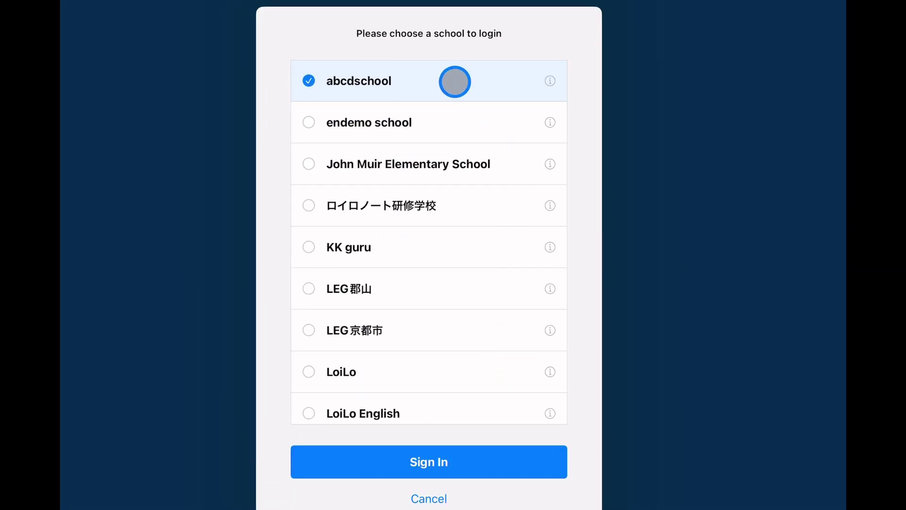
pyautogui.click(434, 123)
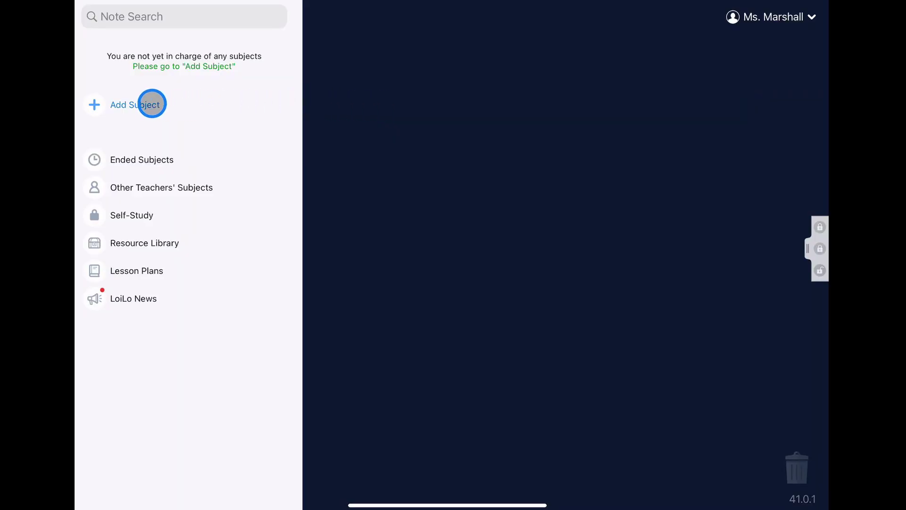
# Create a new fourth-grade class for the teacher, starting with the name 'Ms. Marshall's 4th Grade'.
pyautogui.click(137, 104)
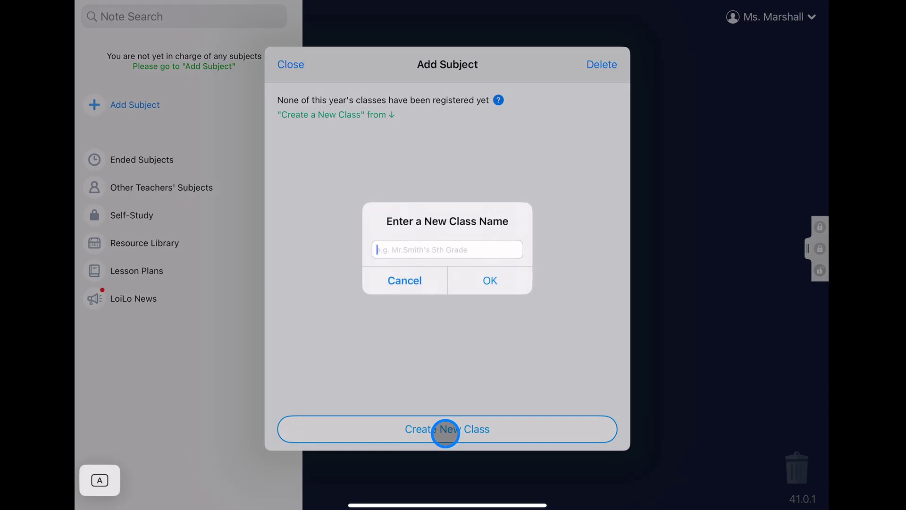
pyautogui.write("Ms. Marshall's 4th Grade")
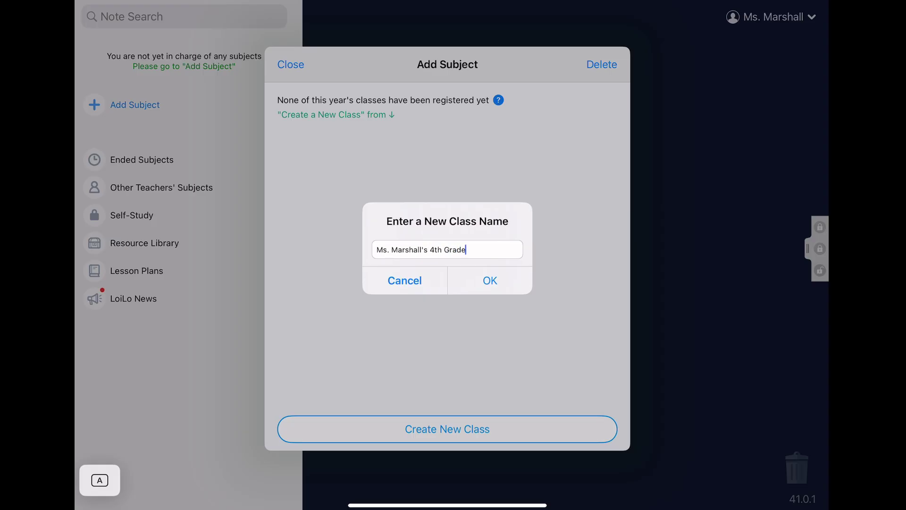
pyautogui.click(494, 288)
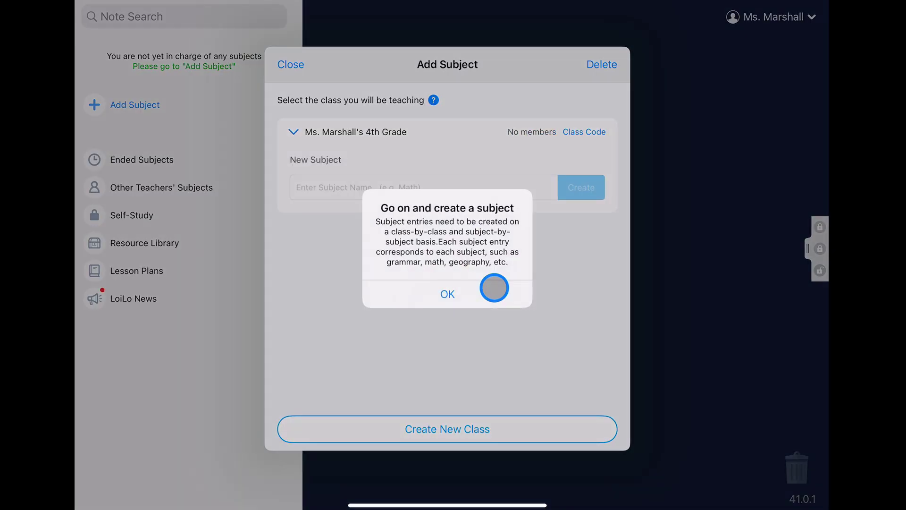
pyautogui.click(471, 294)
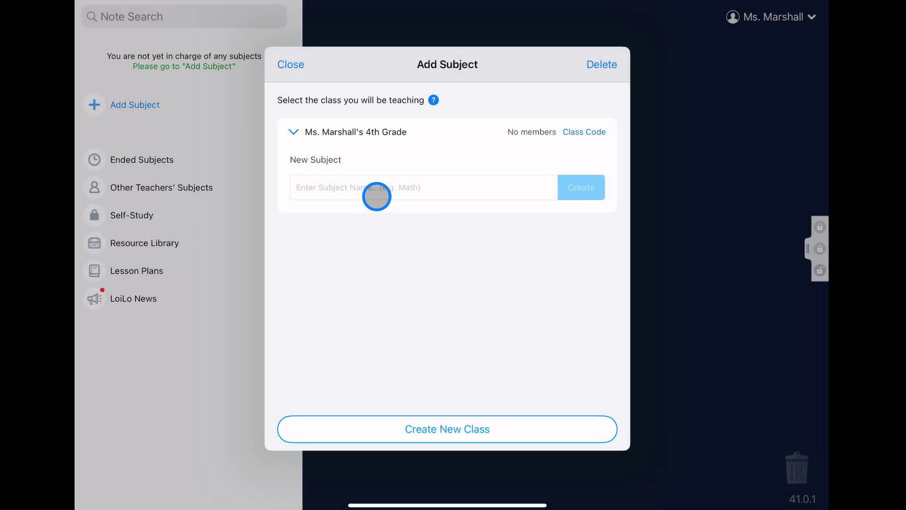
# Add a Math subject to the new class and bring up its class code.
pyautogui.click(377, 196)
pyautogui.write('Ma')
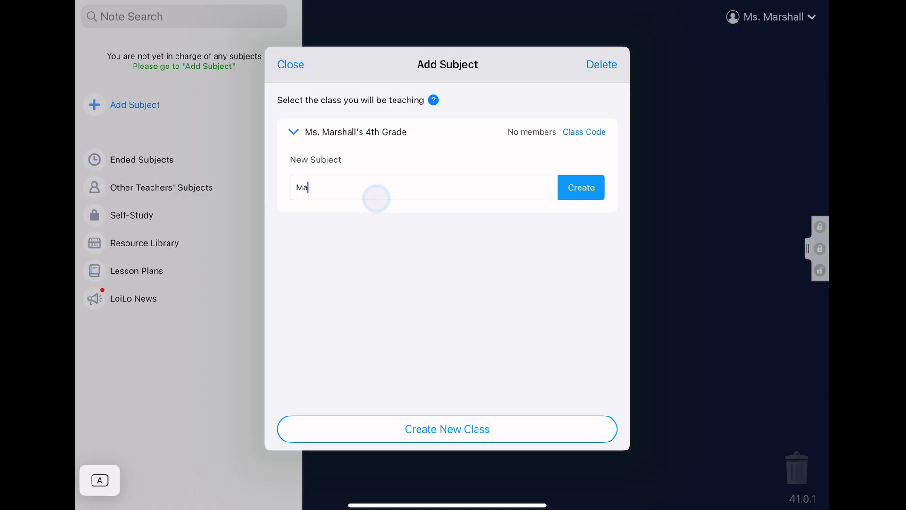
pyautogui.write('th')
pyautogui.click(586, 188)
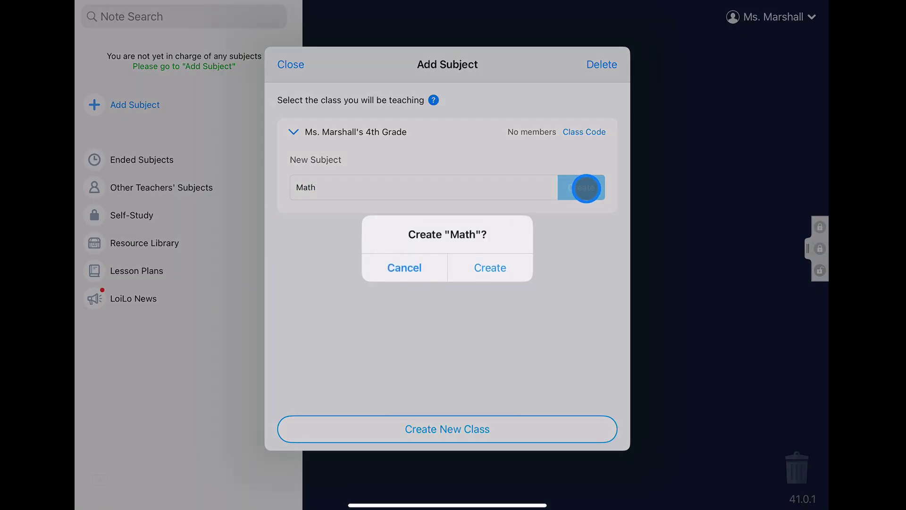
pyautogui.click(495, 262)
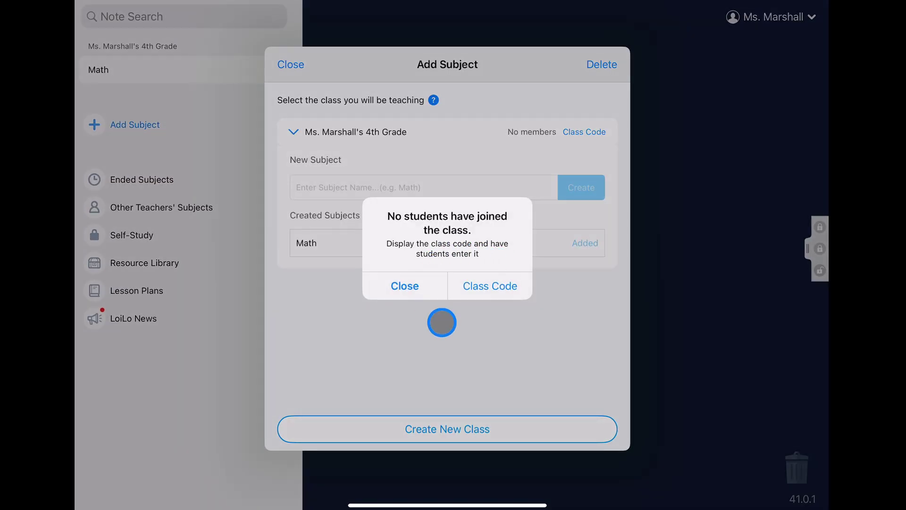
pyautogui.click(498, 294)
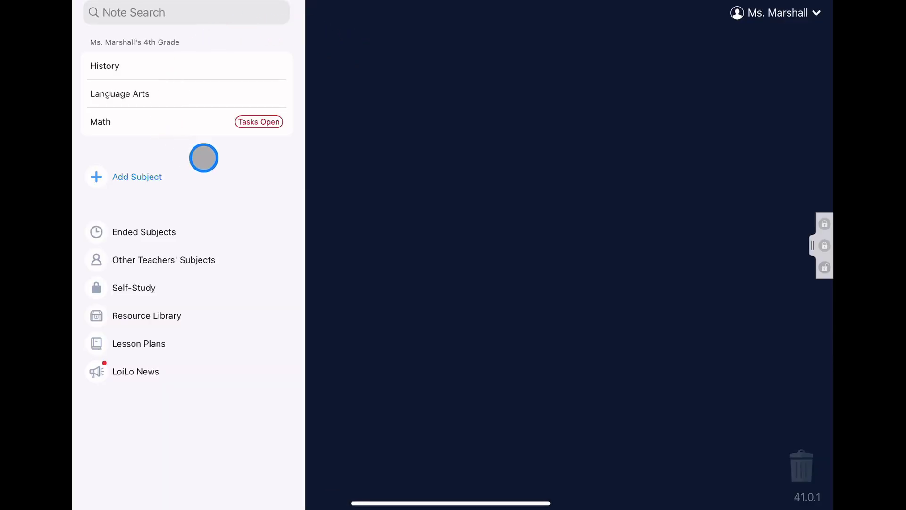
# Browse the Math subject's Notes, Shared Notes, Tasks and Timeline tabs.
pyautogui.click(196, 128)
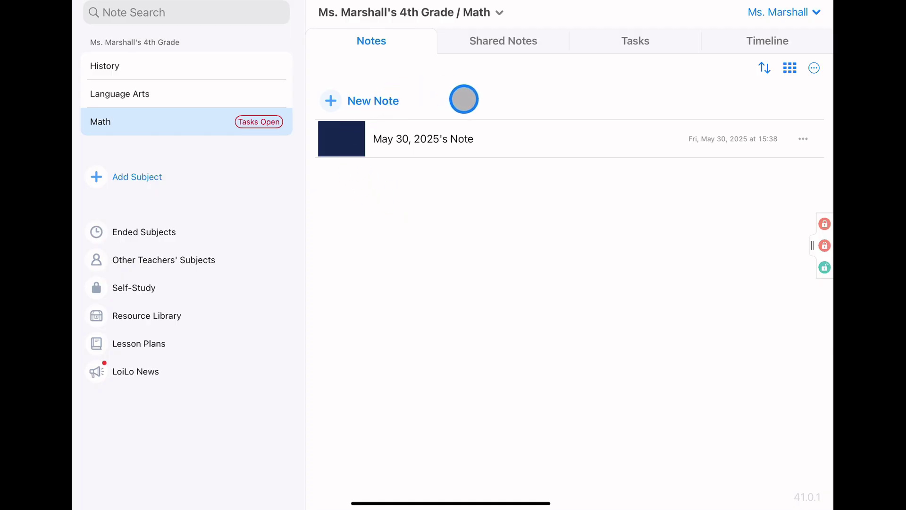
pyautogui.click(476, 47)
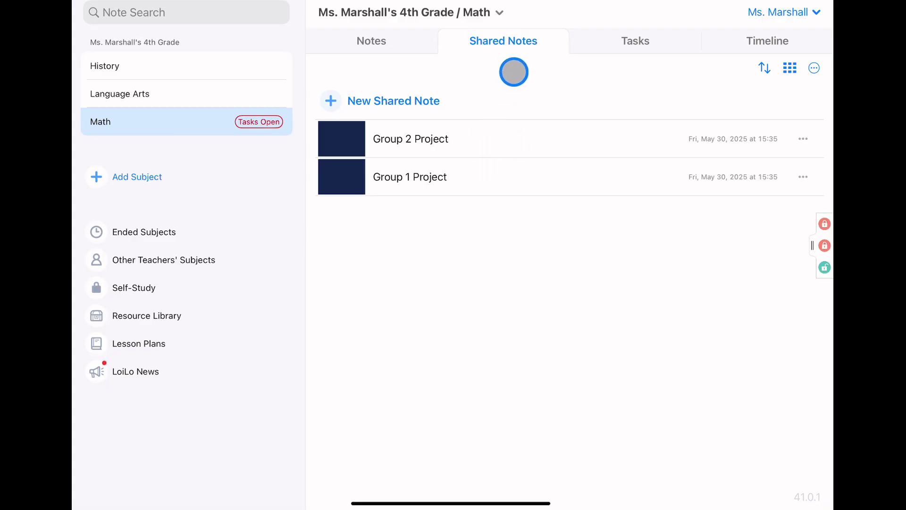
pyautogui.click(602, 39)
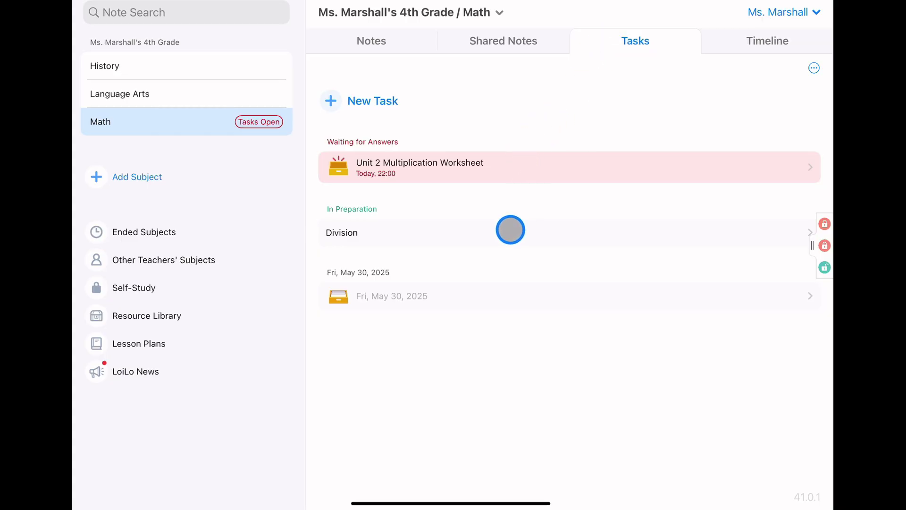
pyautogui.click(718, 47)
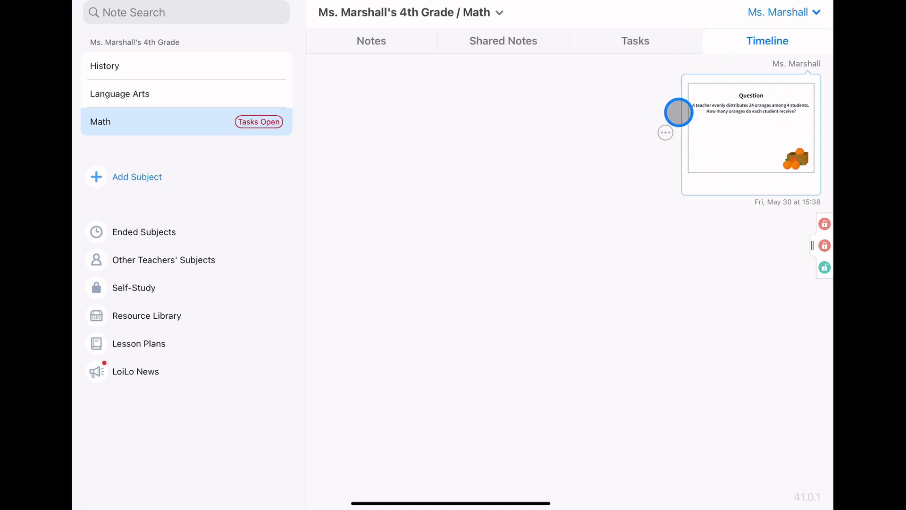
# View History's notes, then open the empty Language Arts subject.
pyautogui.click(191, 66)
pyautogui.click(371, 48)
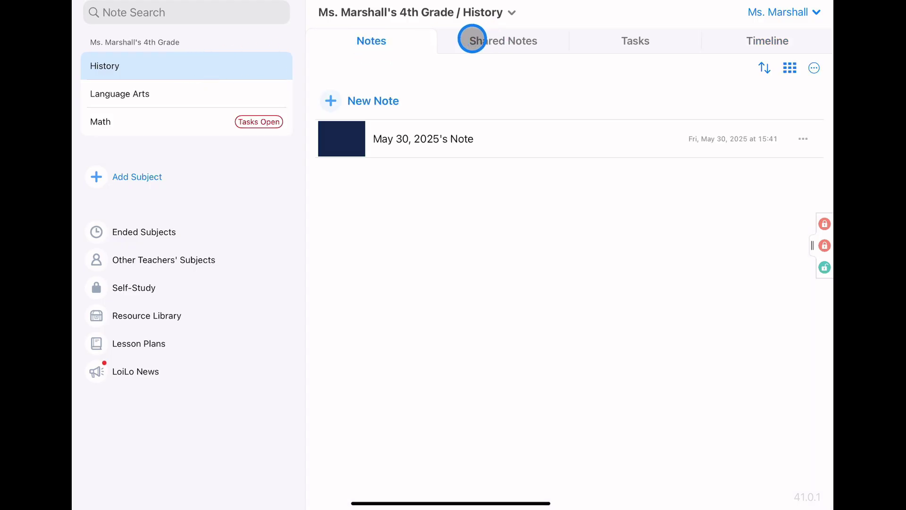
pyautogui.click(197, 99)
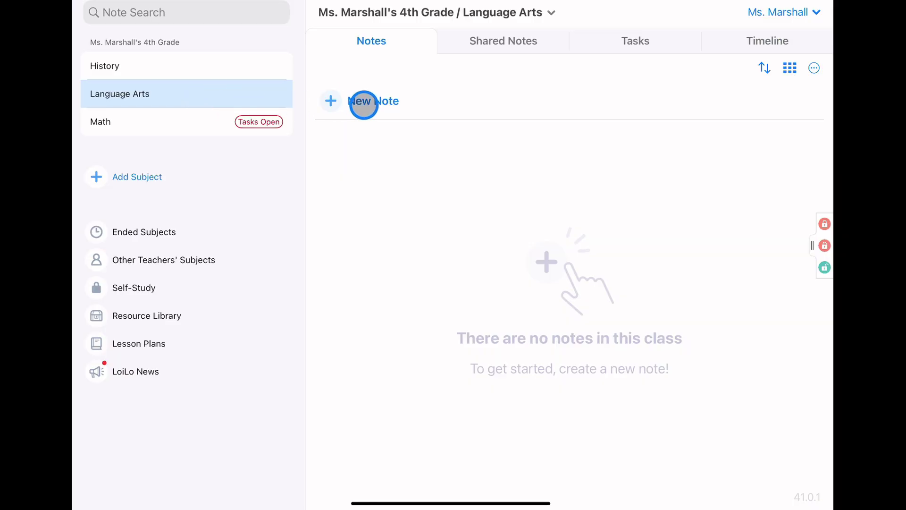
# Create a Language Arts note named 'Prepositions'.
pyautogui.click(363, 104)
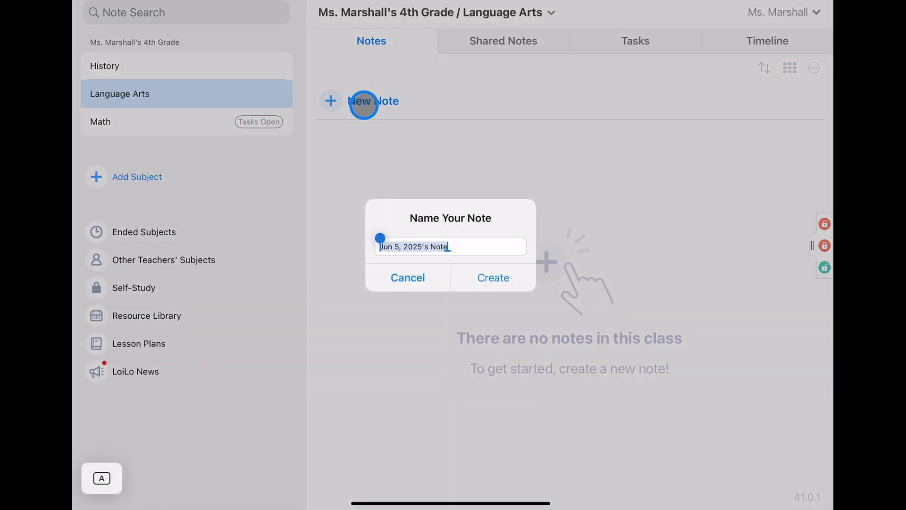
pyautogui.write('Prepositions')
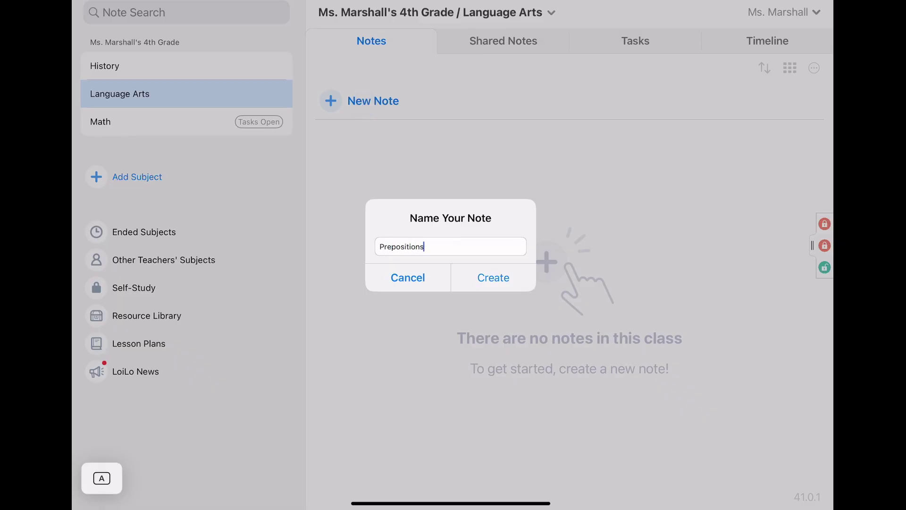
pyautogui.click(473, 278)
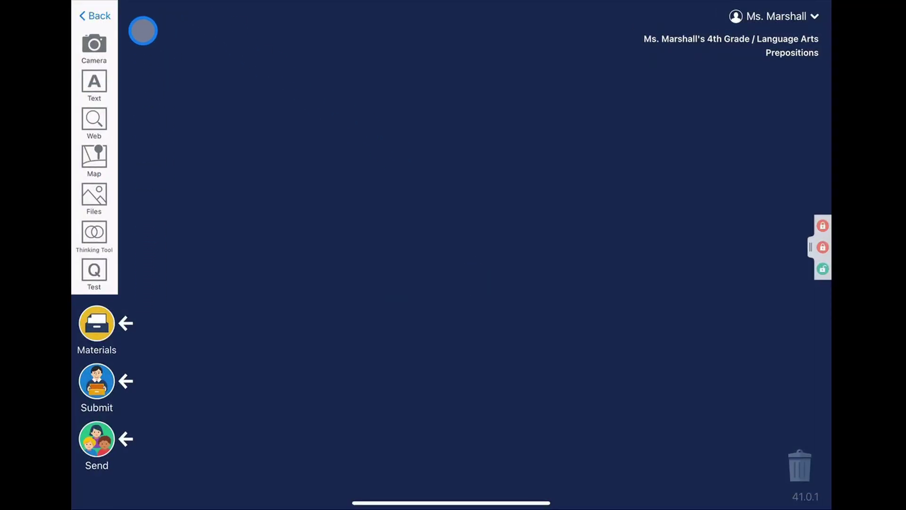
# Insert the prepositions picture from the photo library into the note.
pyautogui.click(97, 197)
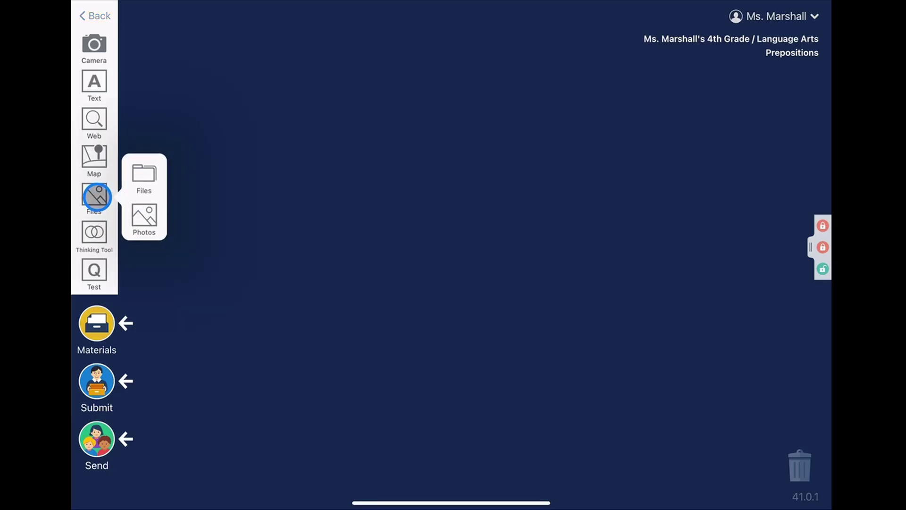
pyautogui.click(143, 213)
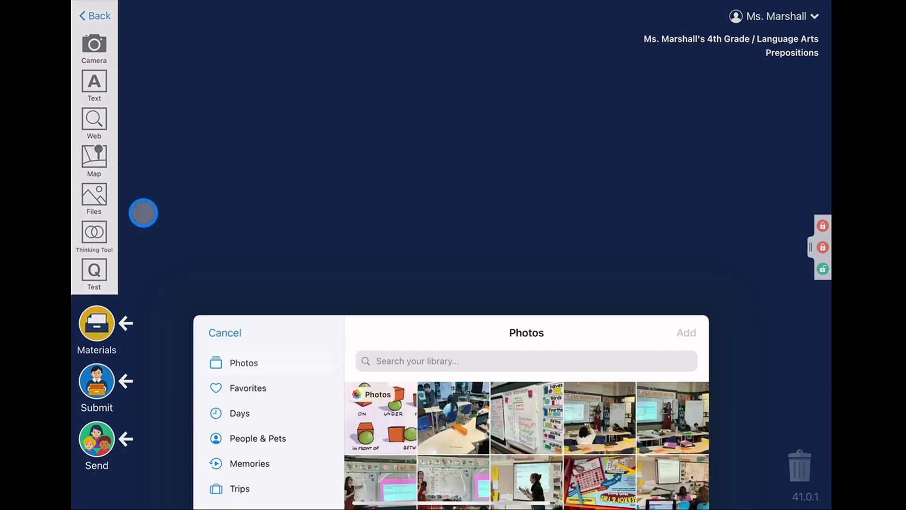
pyautogui.click(394, 142)
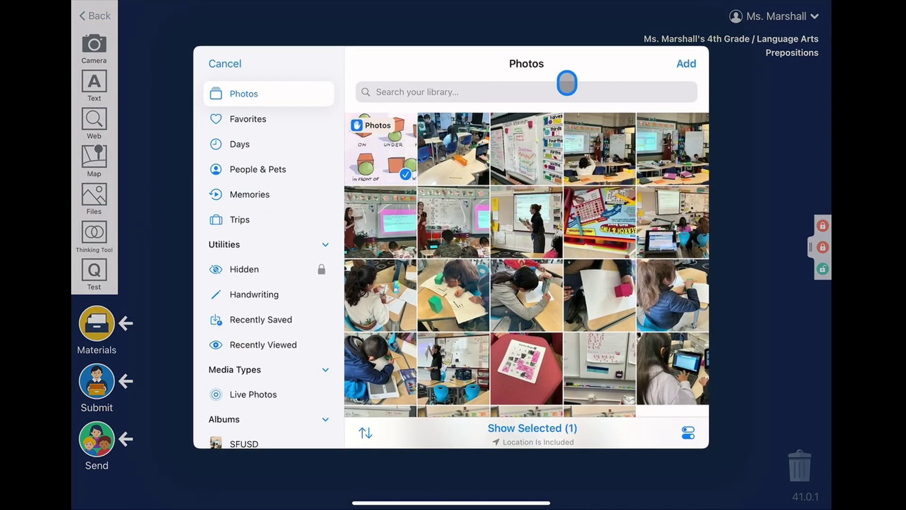
pyautogui.click(687, 63)
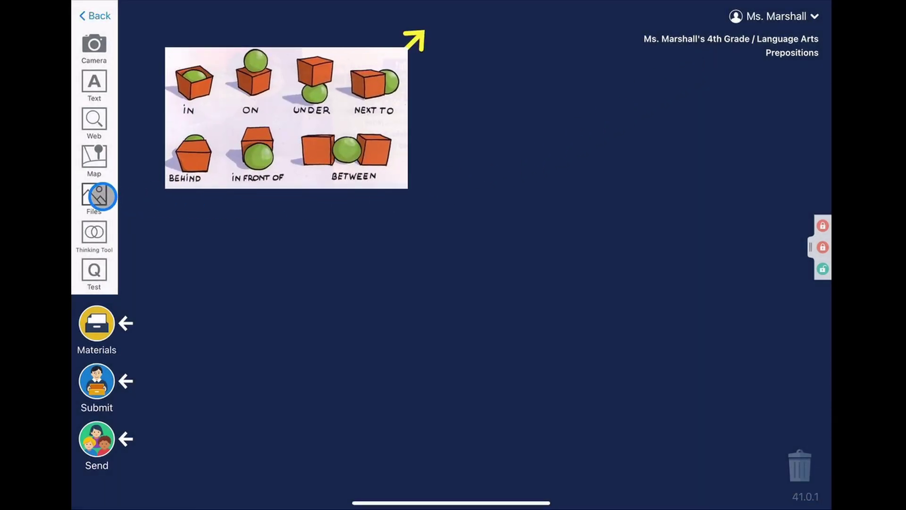
# Insert the Prepositions Worksheet file and place it below the picture.
pyautogui.click(102, 197)
pyautogui.click(140, 179)
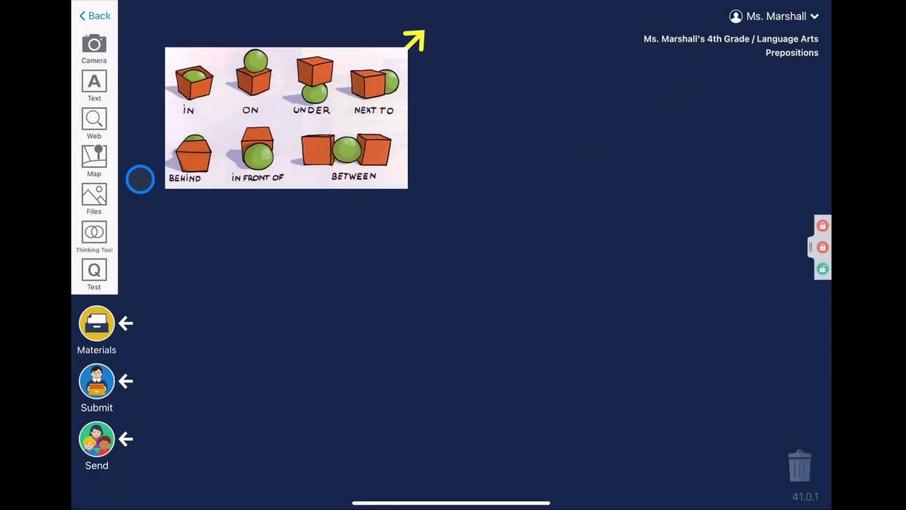
pyautogui.click(407, 136)
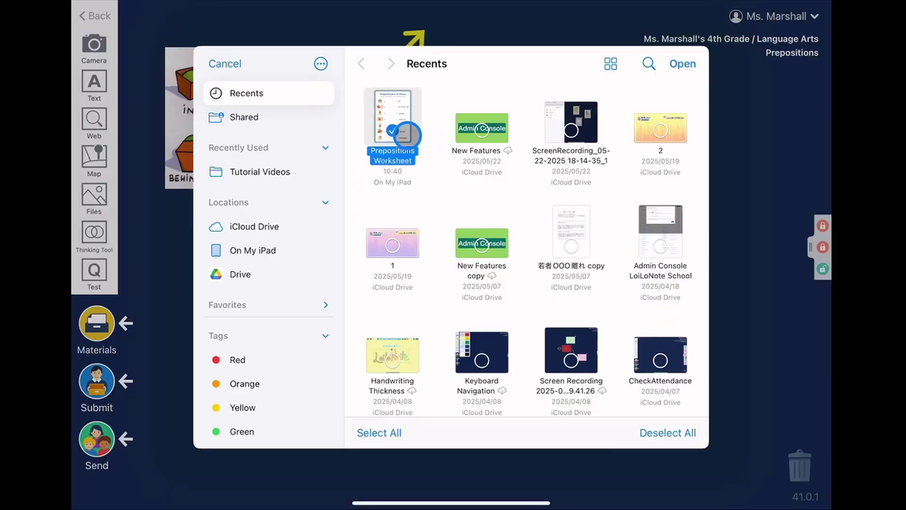
pyautogui.click(683, 64)
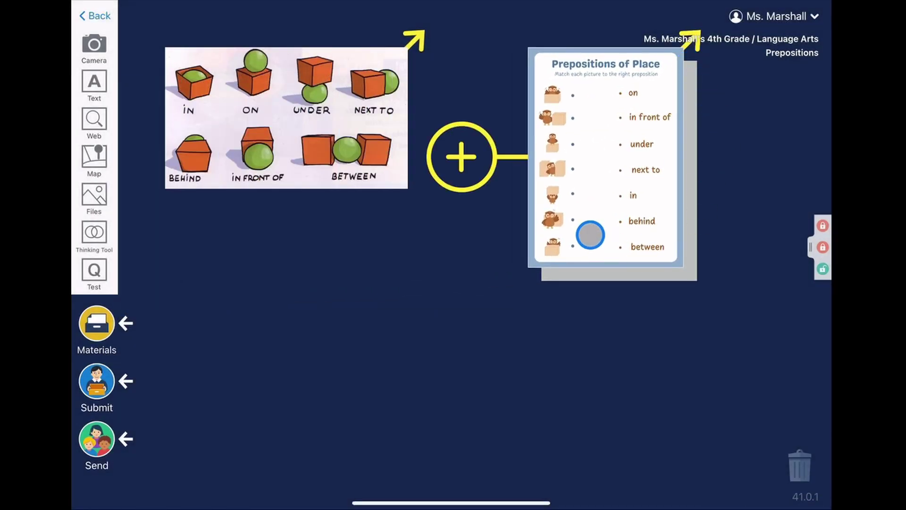
pyautogui.moveTo(590, 234); pyautogui.dragTo(285, 402)
pyautogui.click(160, 316)
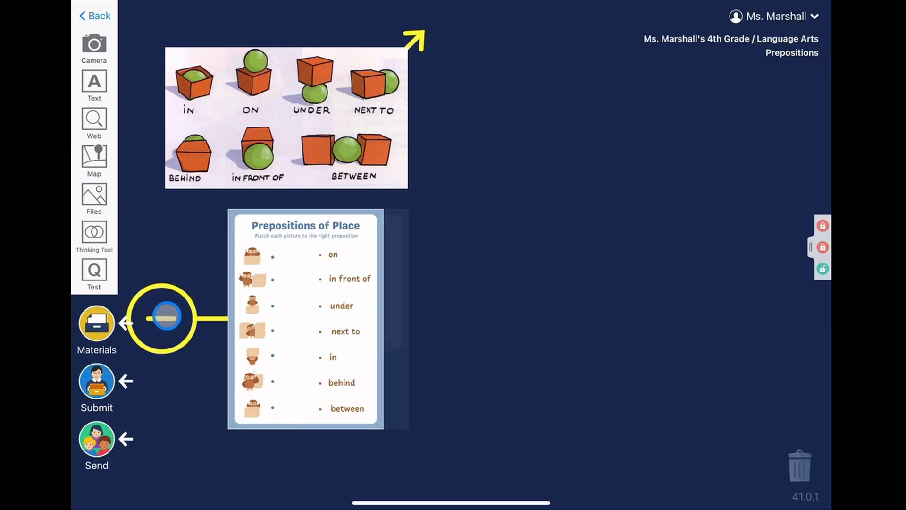
pyautogui.click(167, 317)
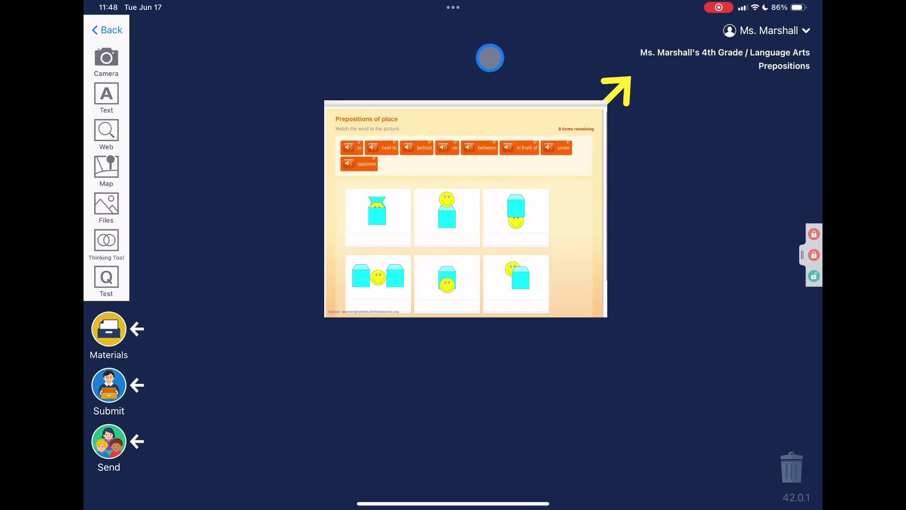
# On the British Council source page, match 'on' to the second picture.
pyautogui.click(477, 175)
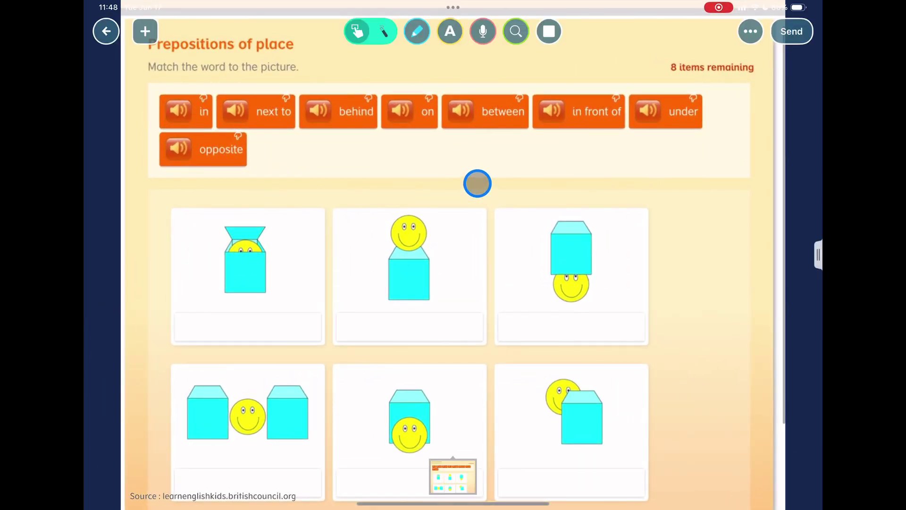
pyautogui.click(517, 32)
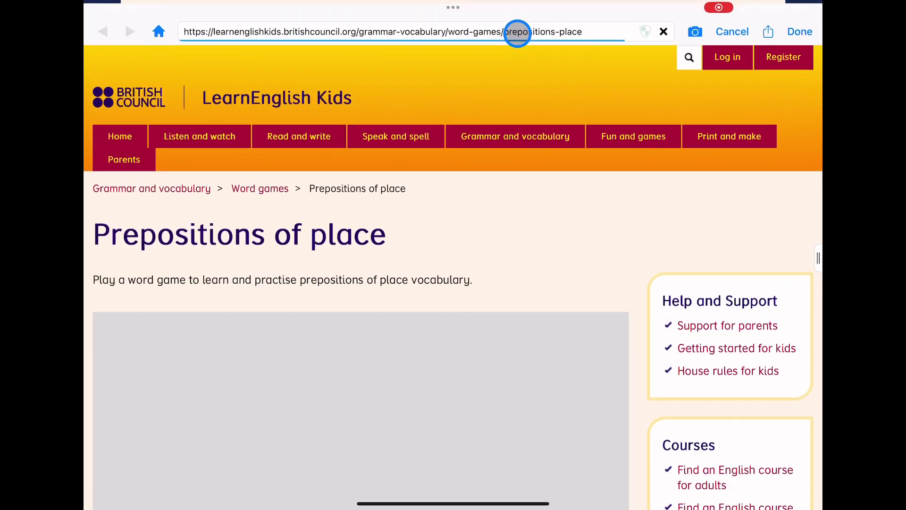
pyautogui.scroll(-5, 359, 283)
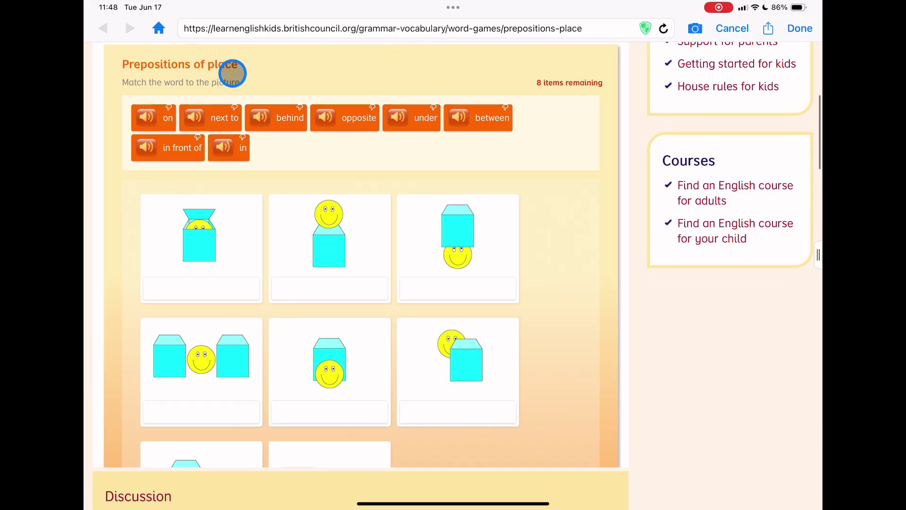
pyautogui.click(159, 119)
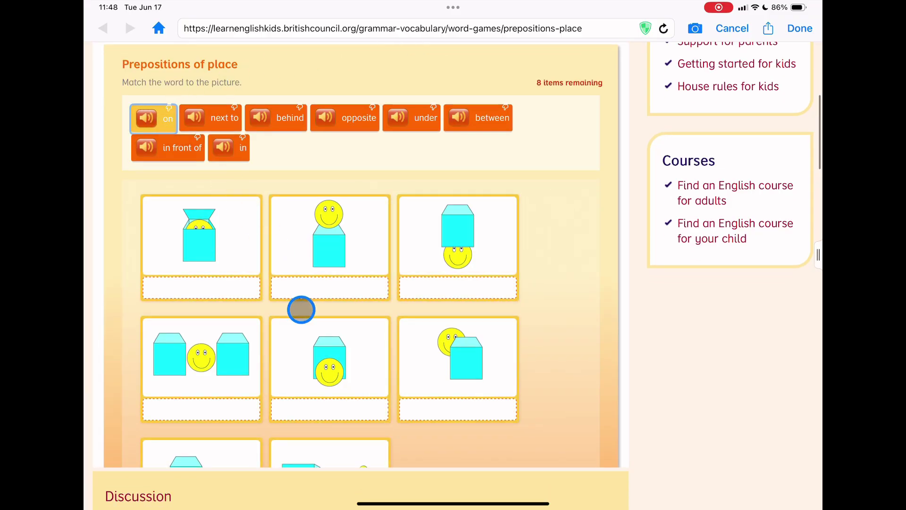
pyautogui.click(320, 290)
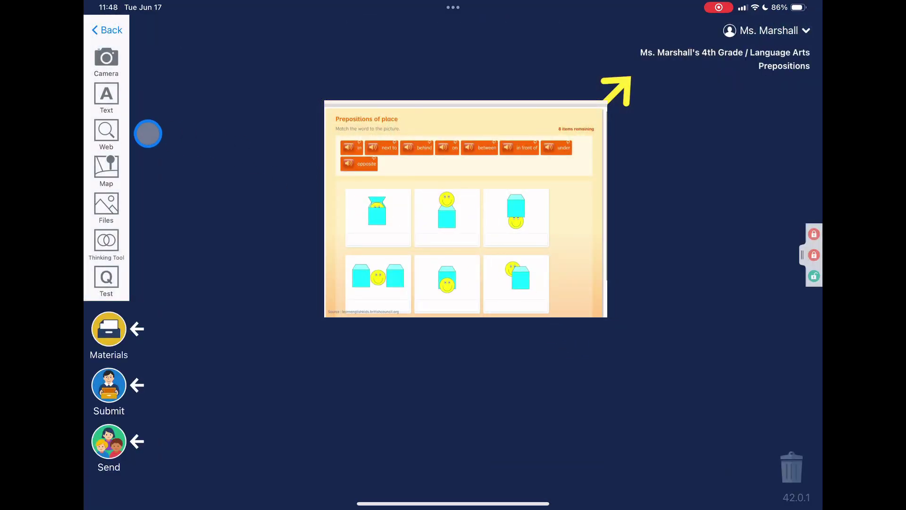
# Add a web card, search the web for it, and browse the suggested Movies sites.
pyautogui.click(106, 129)
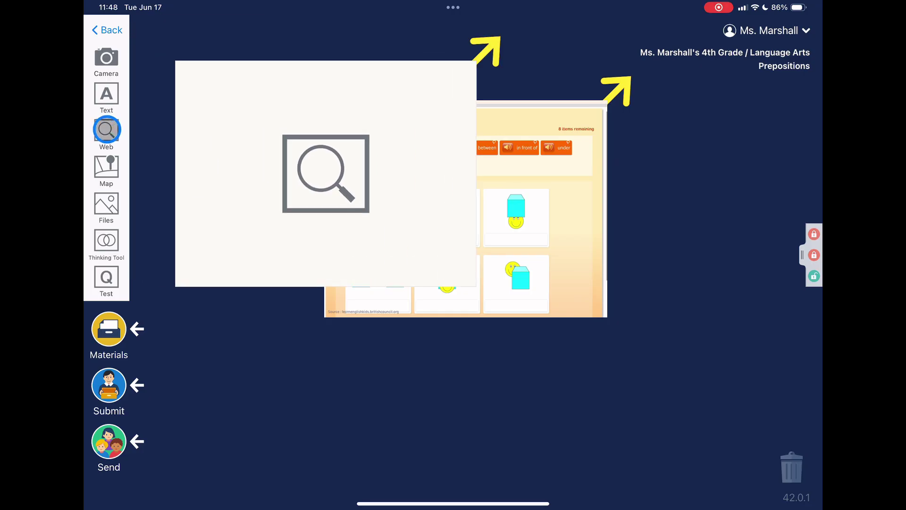
pyautogui.click(292, 175)
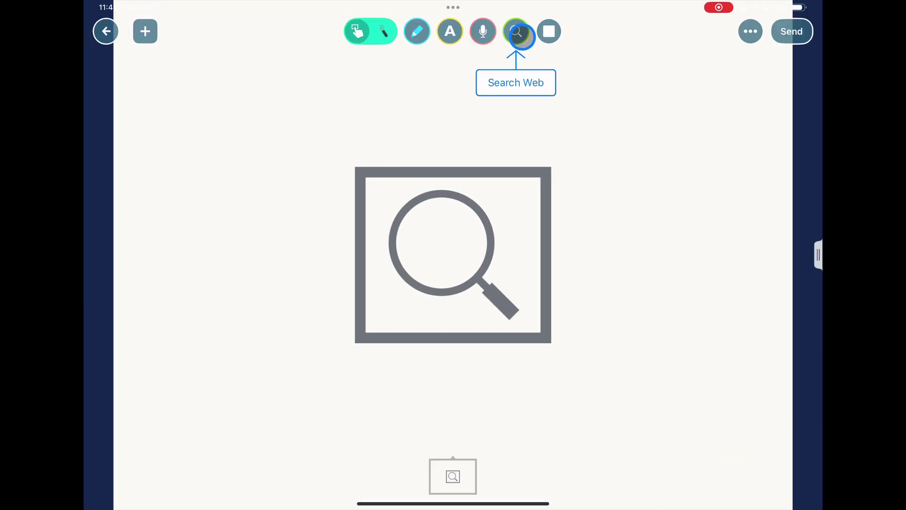
pyautogui.click(522, 35)
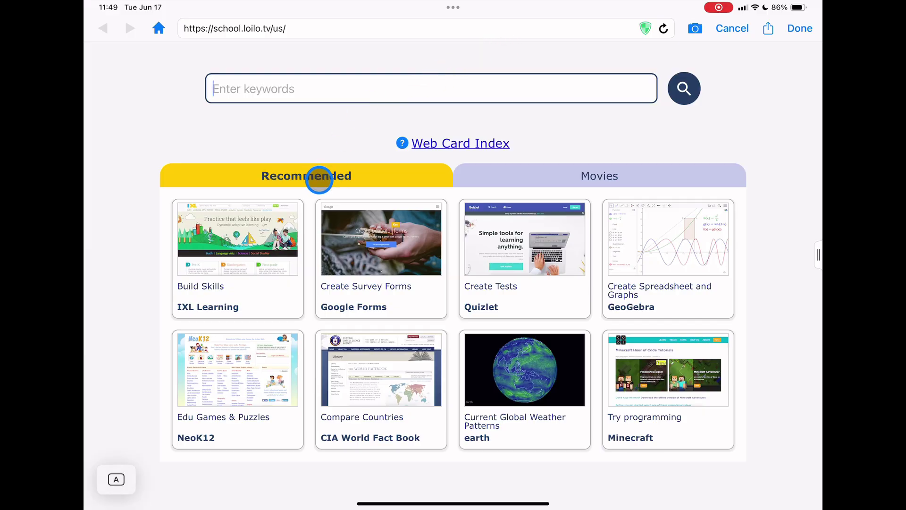
pyautogui.click(549, 176)
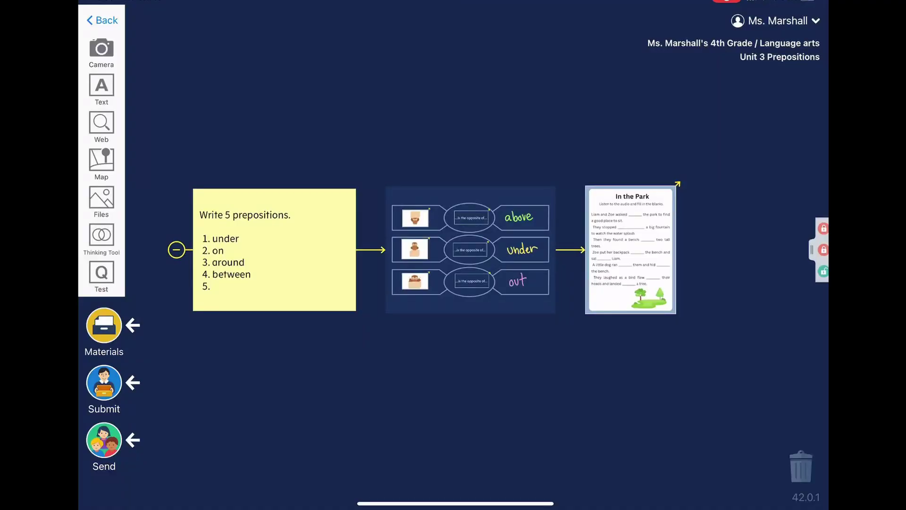
# Type 'below' as item 5 in the prepositions list and handwrite item 6.
pyautogui.click(271, 283)
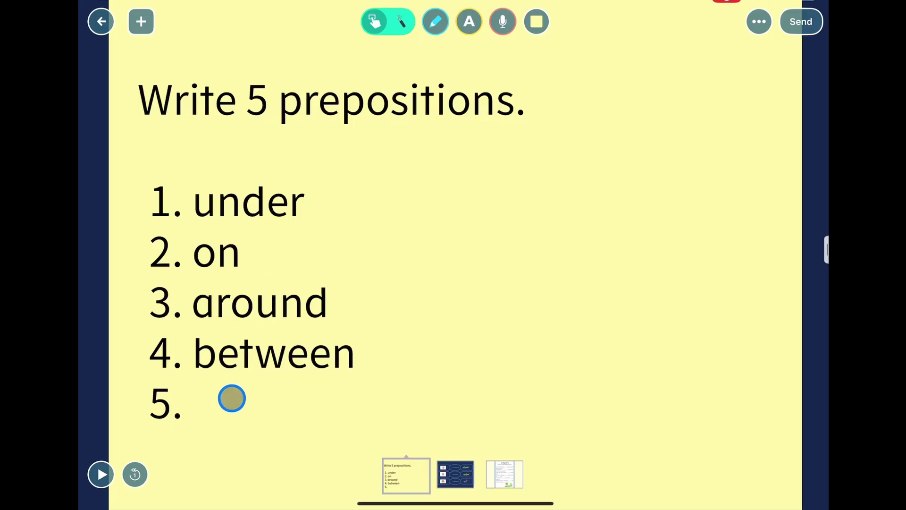
pyautogui.click(233, 396)
pyautogui.write('below')
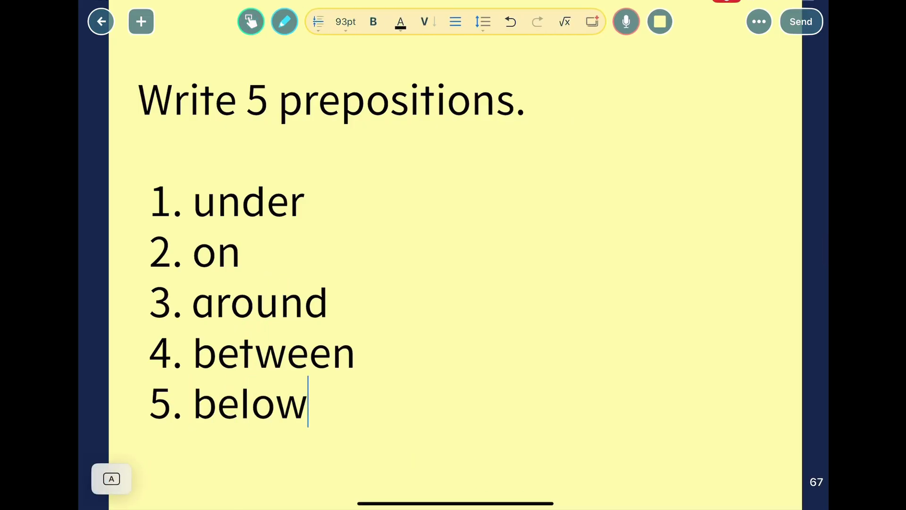
pyautogui.press('Return')
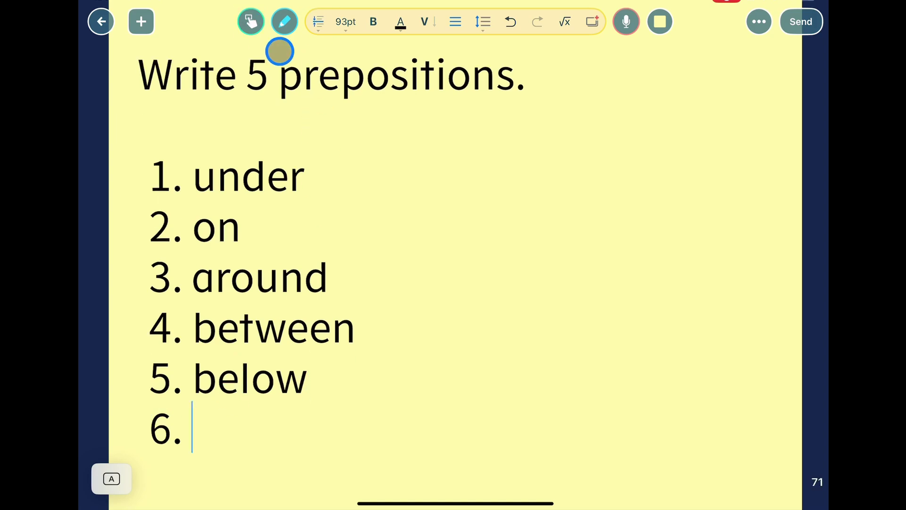
pyautogui.click(287, 15)
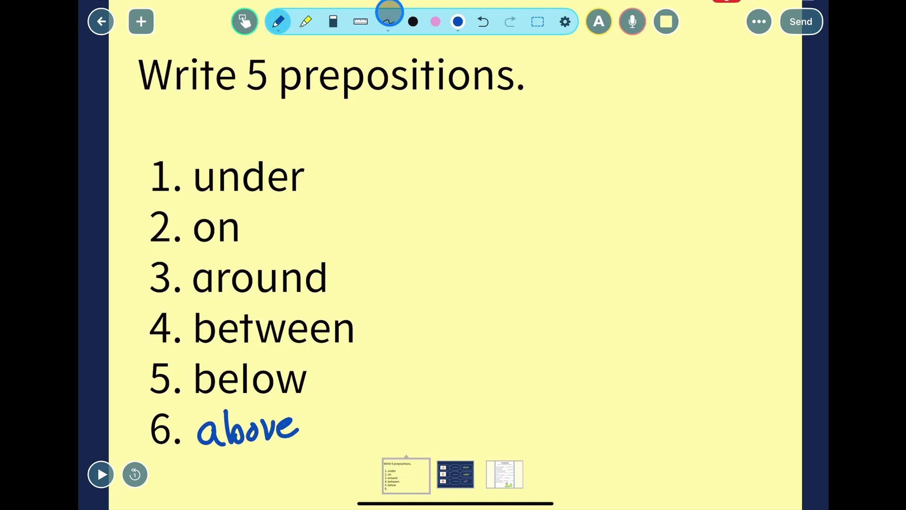
# Try other note background colours, keeping the light yellow background.
pyautogui.click(665, 20)
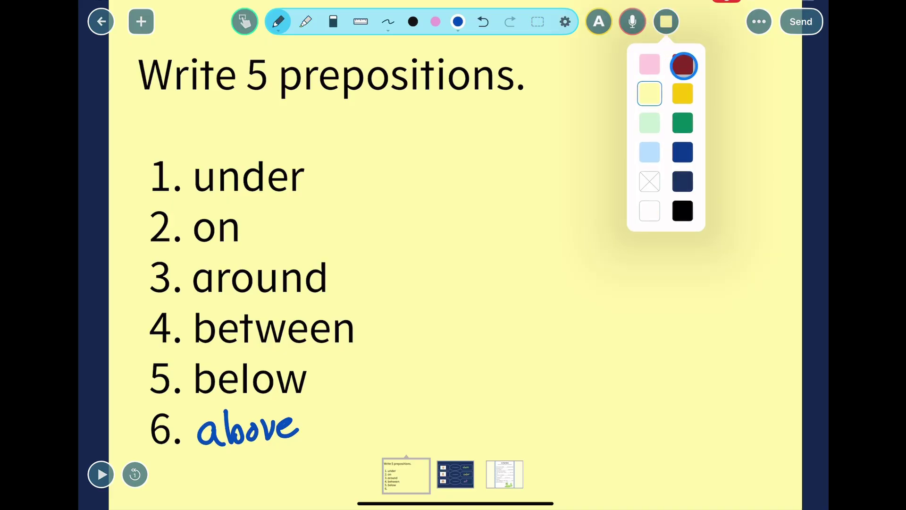
pyautogui.click(681, 62)
pyautogui.click(680, 92)
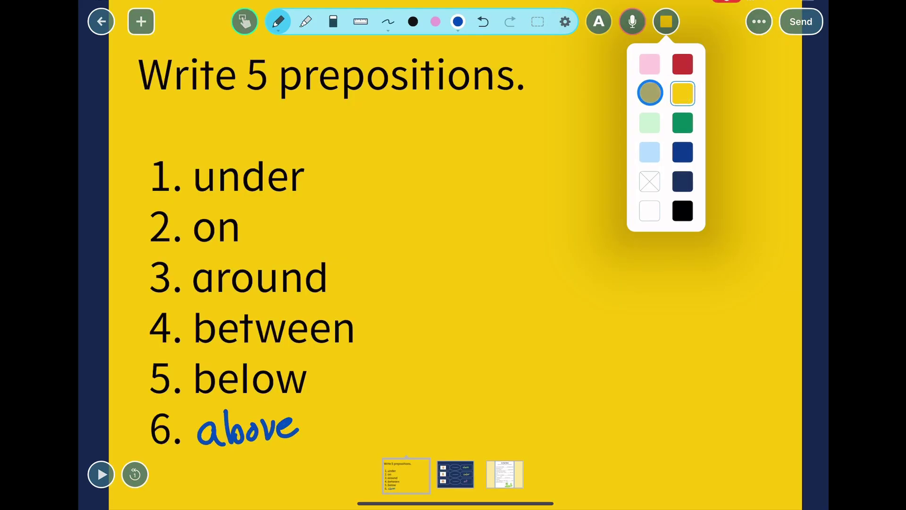
pyautogui.click(649, 93)
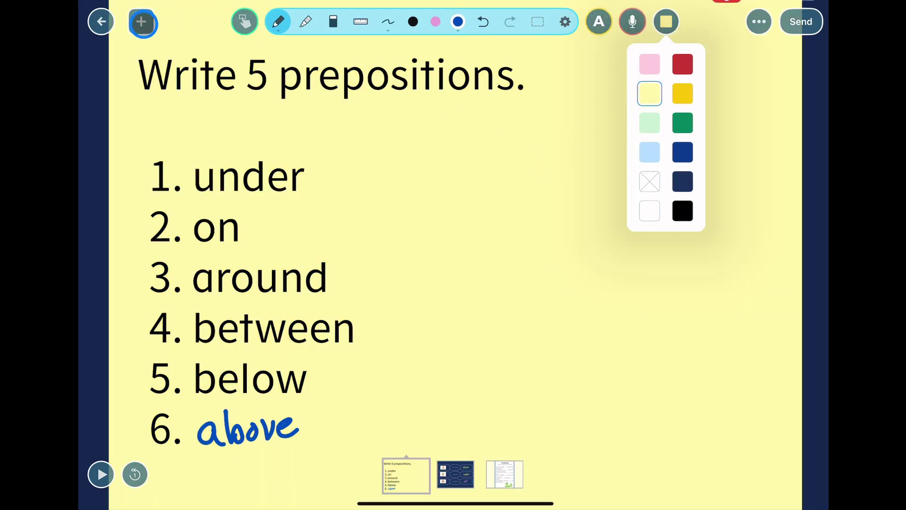
# Add a pink card inside the note, right of the list, and return to the board.
pyautogui.click(141, 21)
pyautogui.click(164, 108)
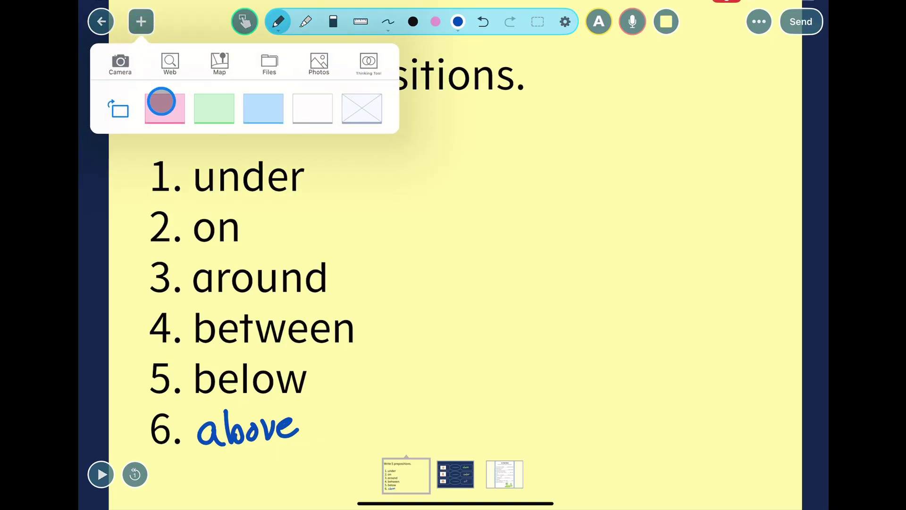
pyautogui.click(162, 111)
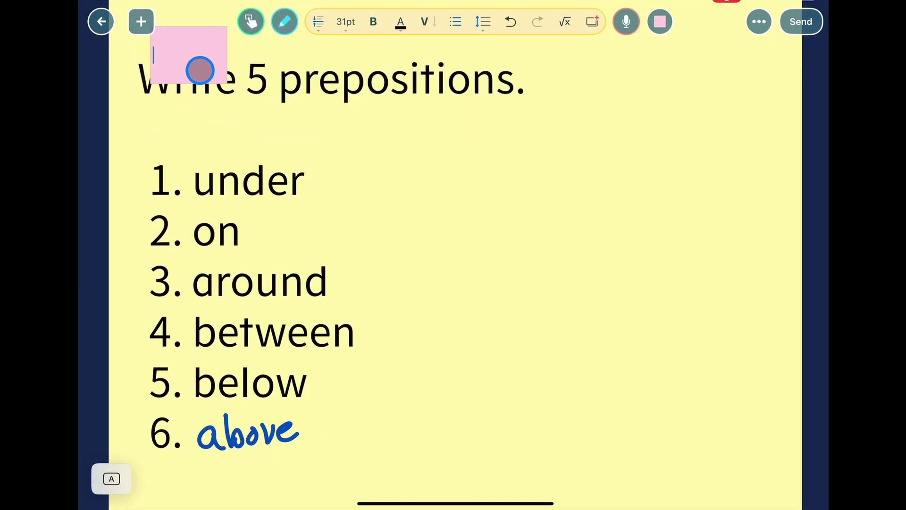
pyautogui.click(199, 66)
pyautogui.moveTo(198, 44)
pyautogui.mouseDown()
pyautogui.moveTo(572, 209)
pyautogui.moveTo(604, 255)
pyautogui.moveTo(720, 302)
pyautogui.moveTo(753, 293)
pyautogui.moveTo(739, 275)
pyautogui.mouseUp()
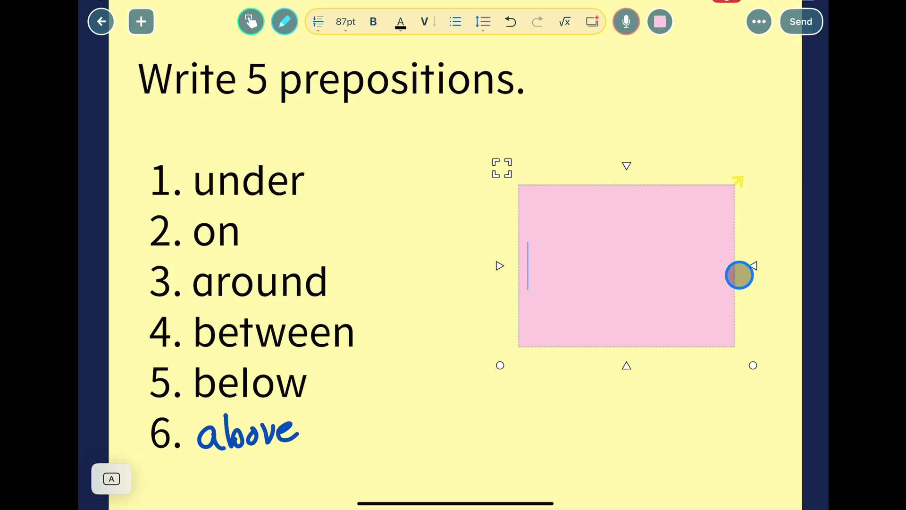
pyautogui.click(94, 22)
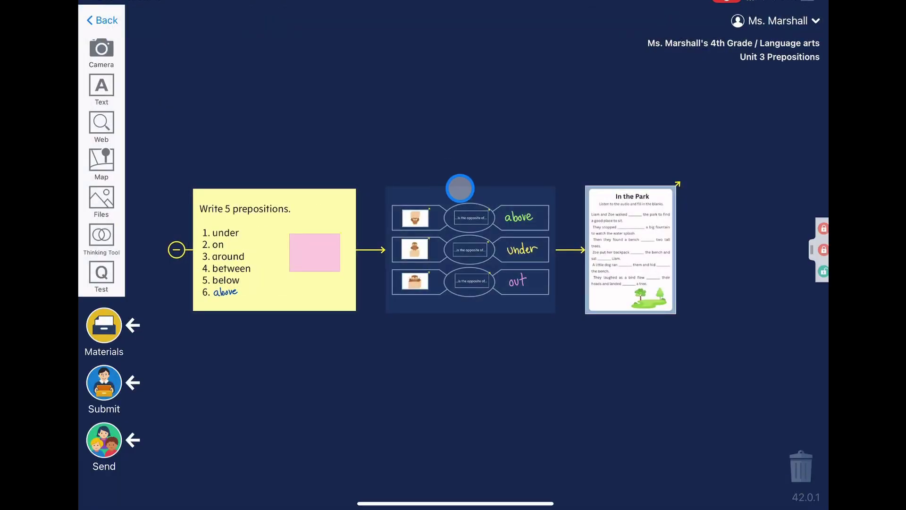
pyautogui.click(460, 188)
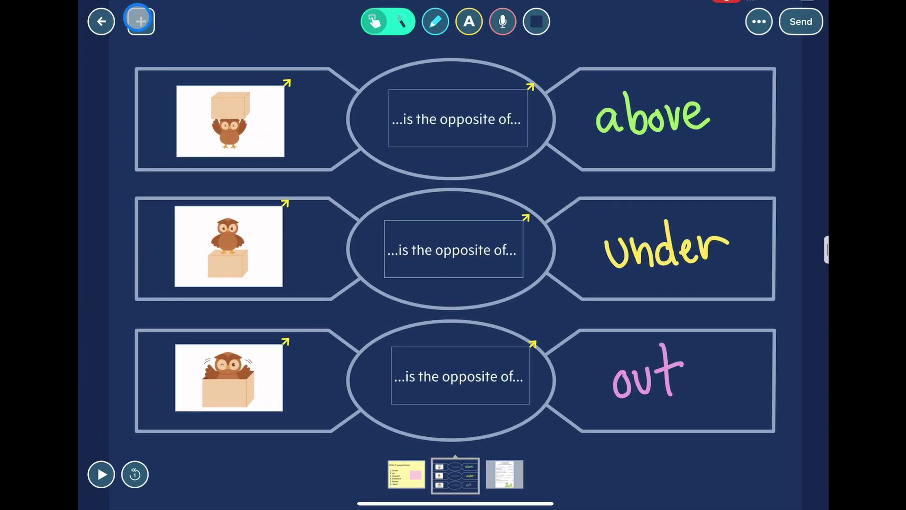
pyautogui.click(139, 20)
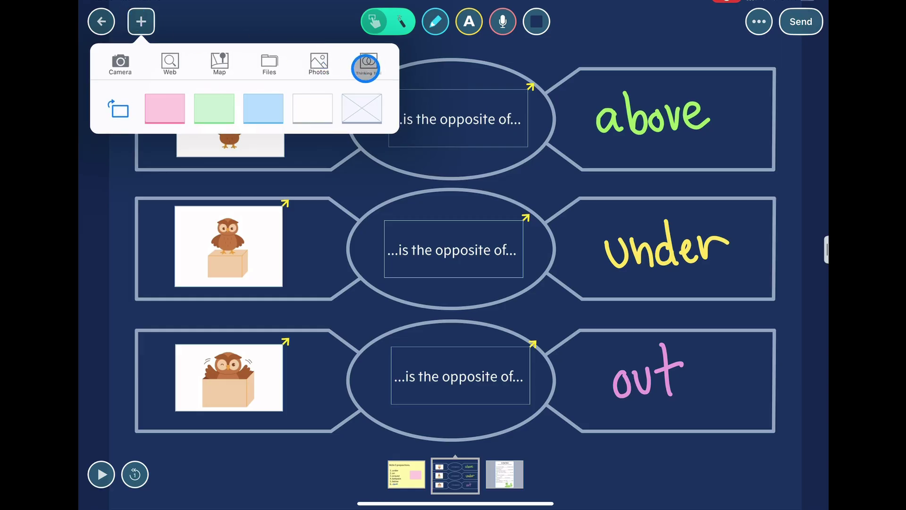
pyautogui.click(366, 68)
pyautogui.scroll(-5, 244, 264)
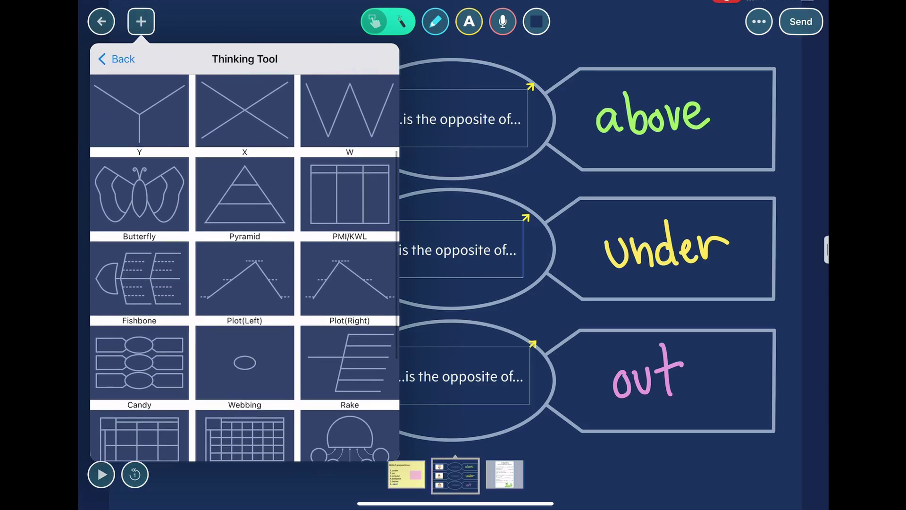
pyautogui.scroll(-5, 244, 265)
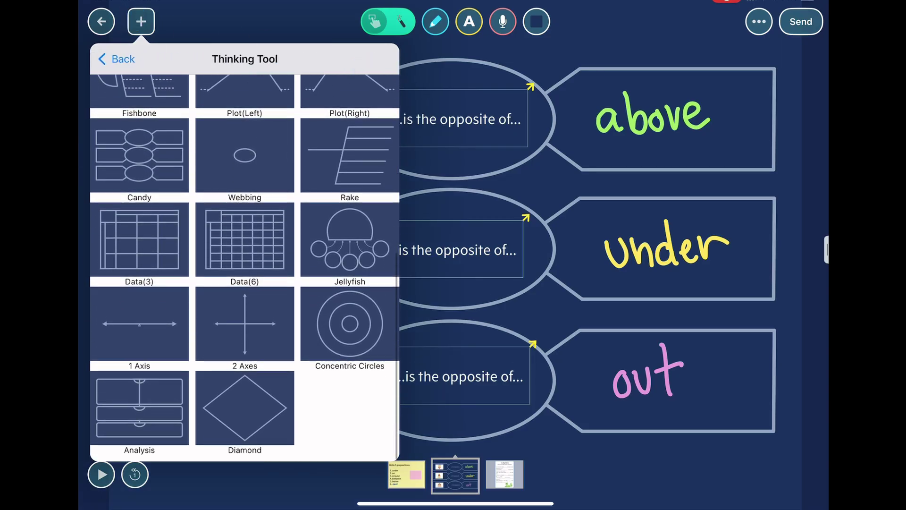
pyautogui.click(647, 41)
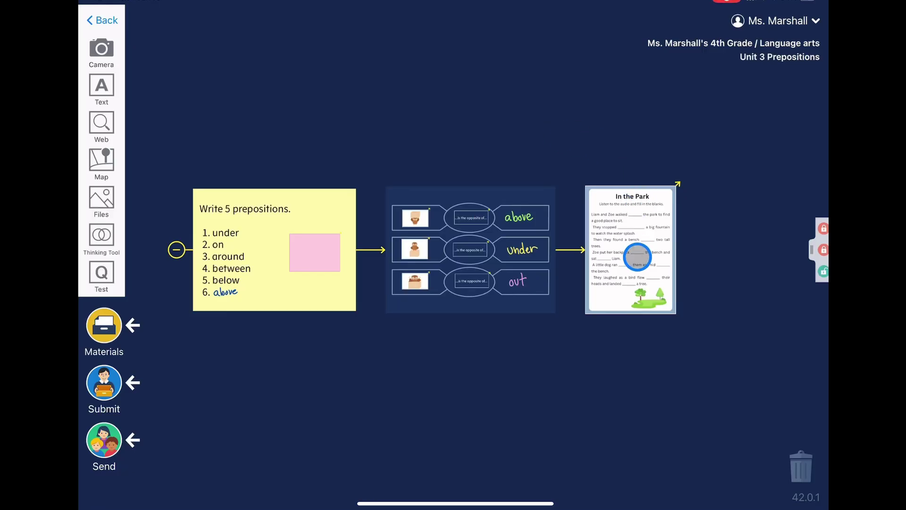
# Record an 8-second voice clip on the In the Park worksheet and set playback to x0.8.
pyautogui.click(637, 257)
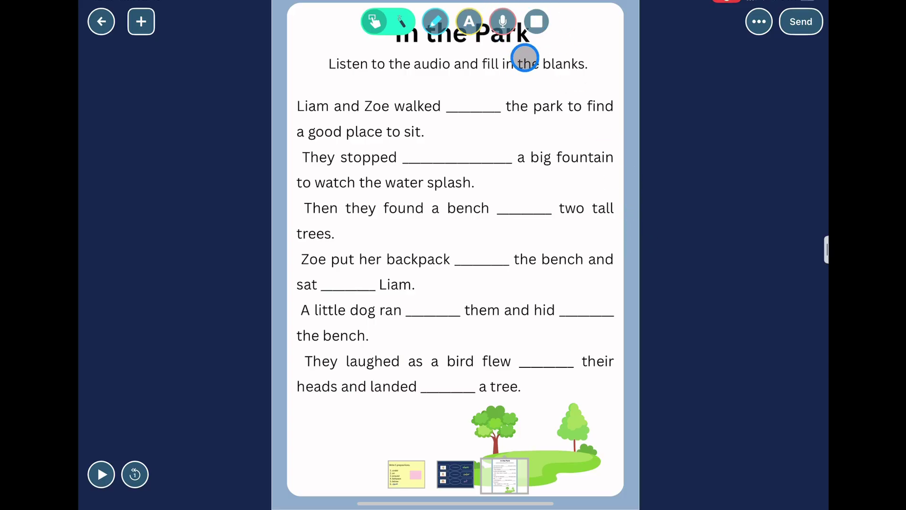
pyautogui.click(501, 23)
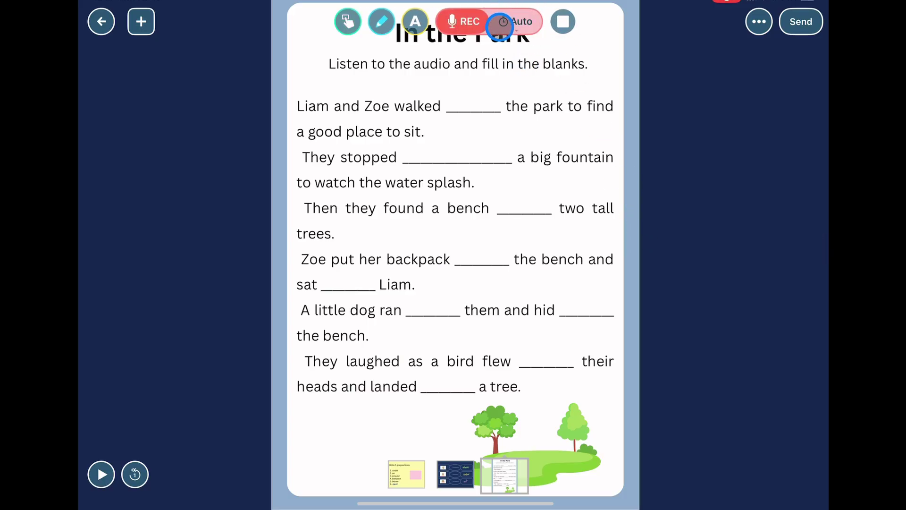
pyautogui.click(462, 22)
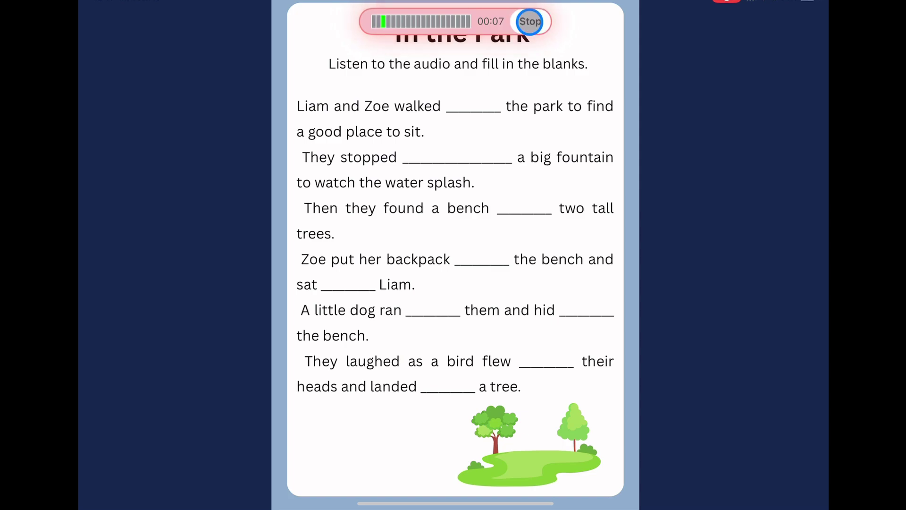
pyautogui.click(530, 21)
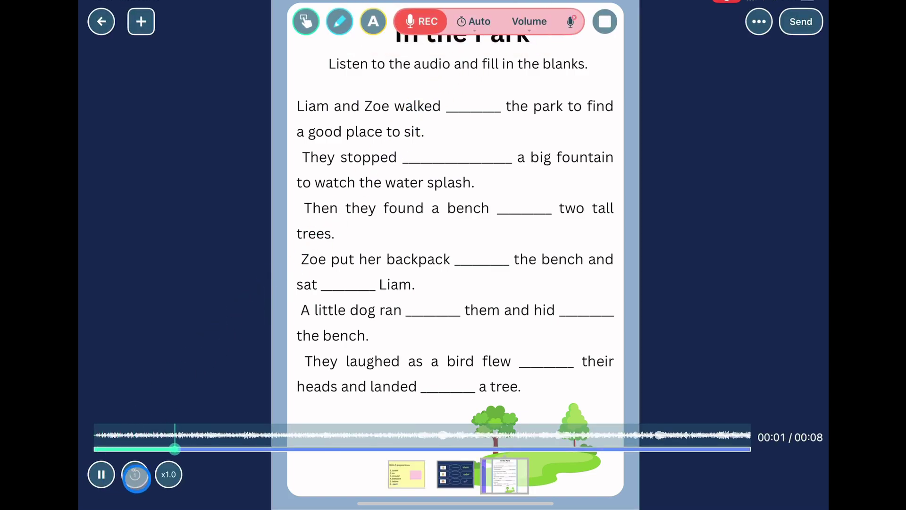
pyautogui.click(169, 474)
pyautogui.moveTo(183, 441); pyautogui.dragTo(143, 441)
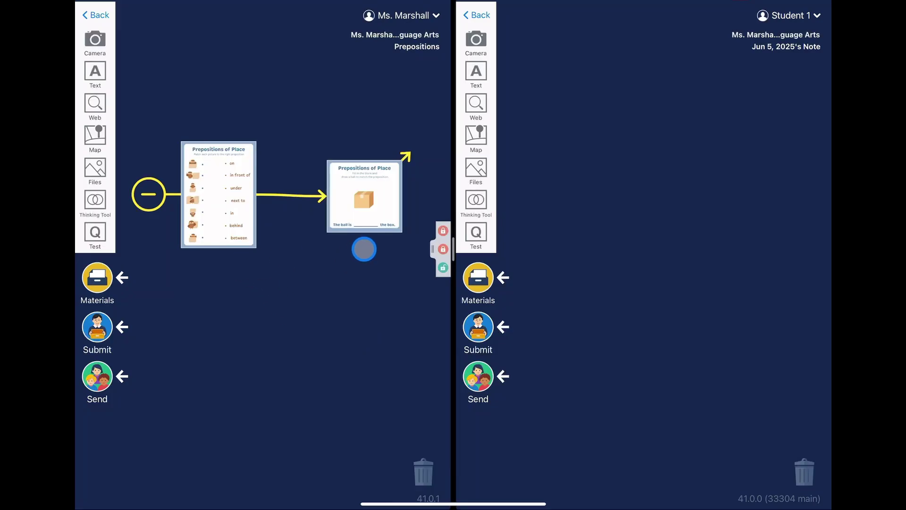
# Send the Prepositions of Place worksheet to all class members now.
pyautogui.click(149, 187)
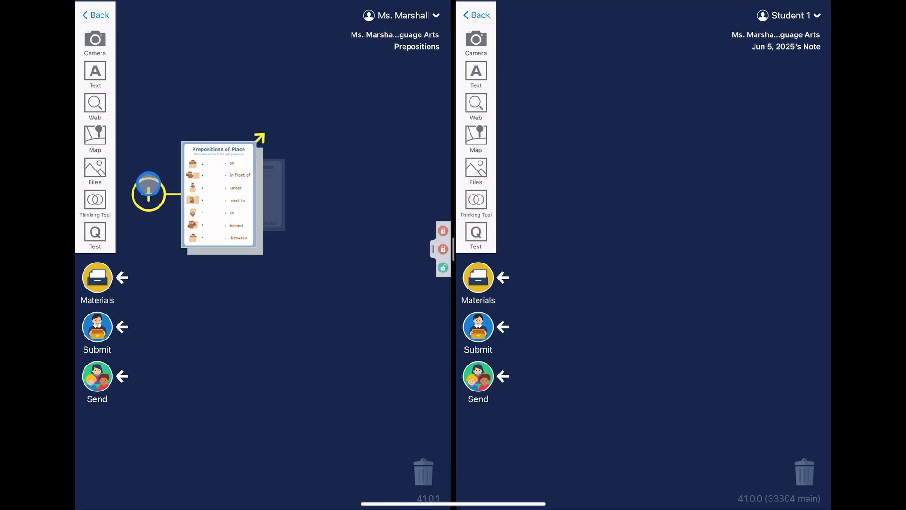
pyautogui.click(212, 181)
pyautogui.moveTo(212, 181)
pyautogui.mouseDown()
pyautogui.moveTo(166, 365)
pyautogui.moveTo(96, 376)
pyautogui.mouseUp()
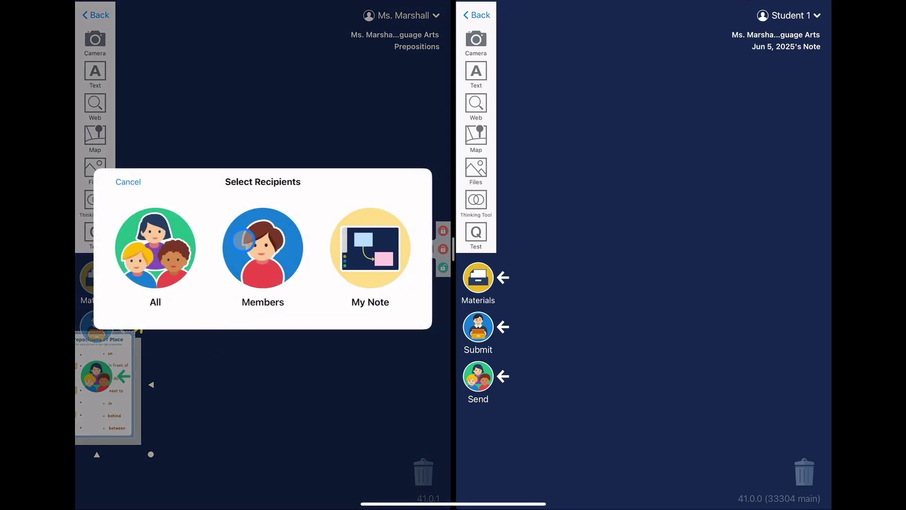
pyautogui.click(153, 243)
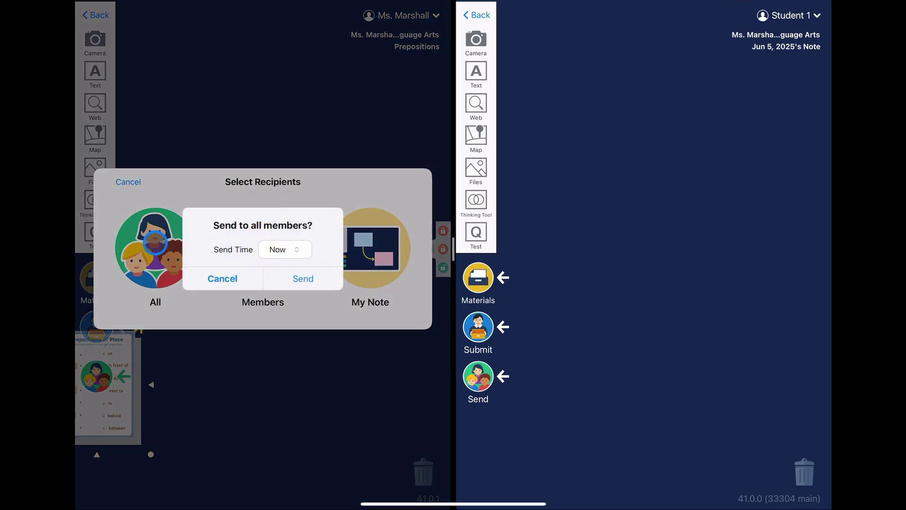
pyautogui.click(303, 279)
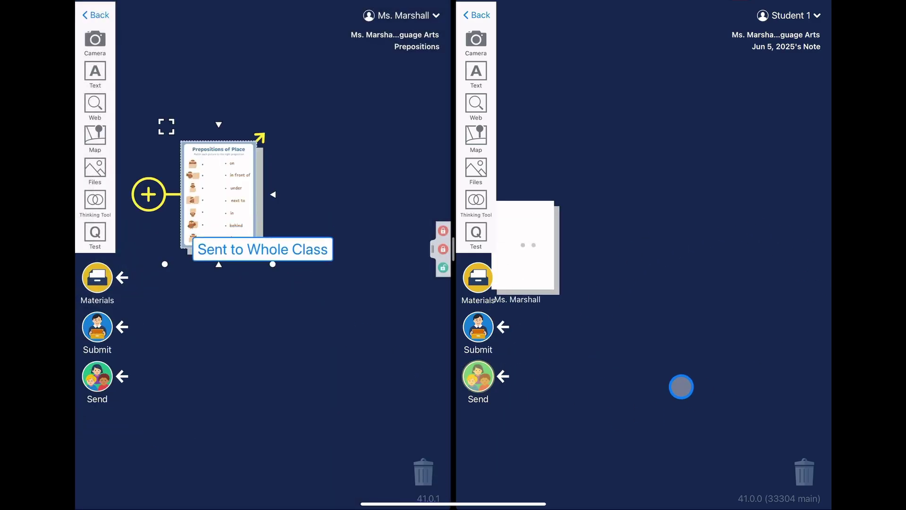
# On Student 1's canvas, move the arrived worksheet toward mid-canvas and open the class timeline.
pyautogui.click(593, 137)
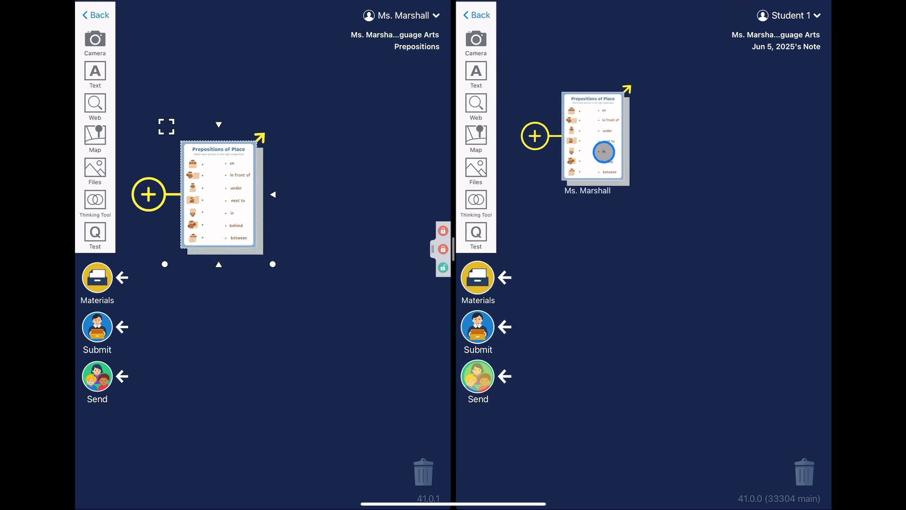
pyautogui.moveTo(577, 98); pyautogui.dragTo(633, 215)
pyautogui.click(568, 198)
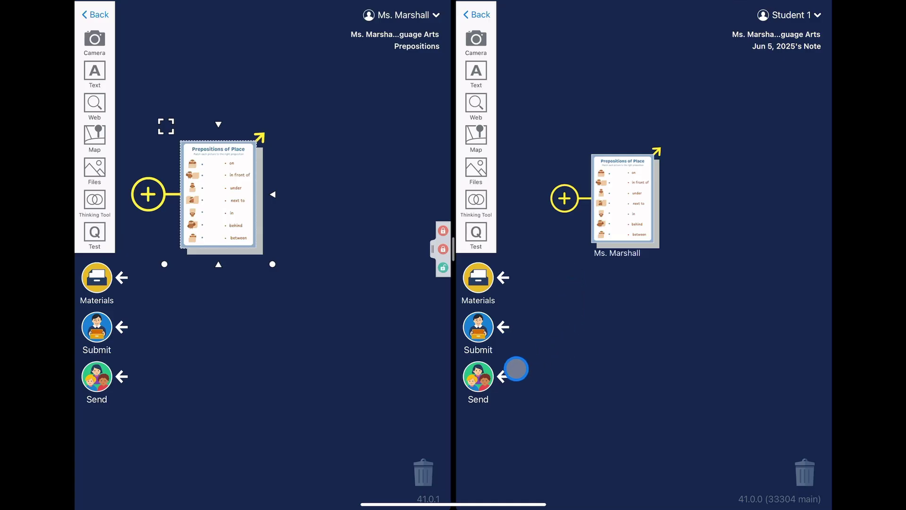
pyautogui.click(482, 378)
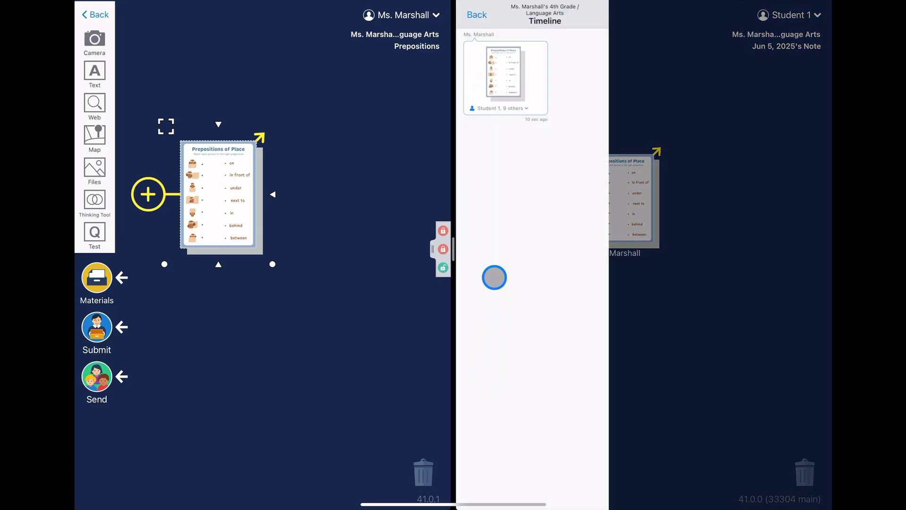
# Preview the Prepositions of Place worksheet in the timeline and Use it in Student 1's note.
pyautogui.click(492, 76)
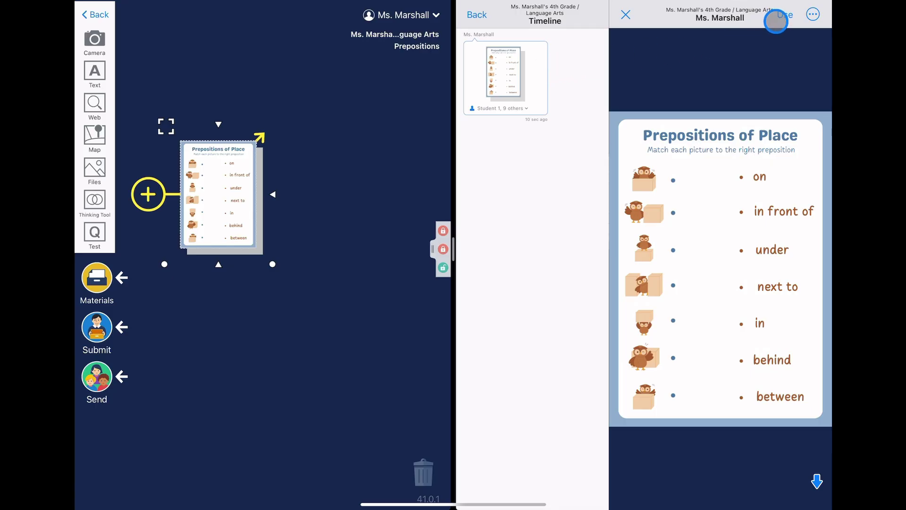
pyautogui.click(784, 14)
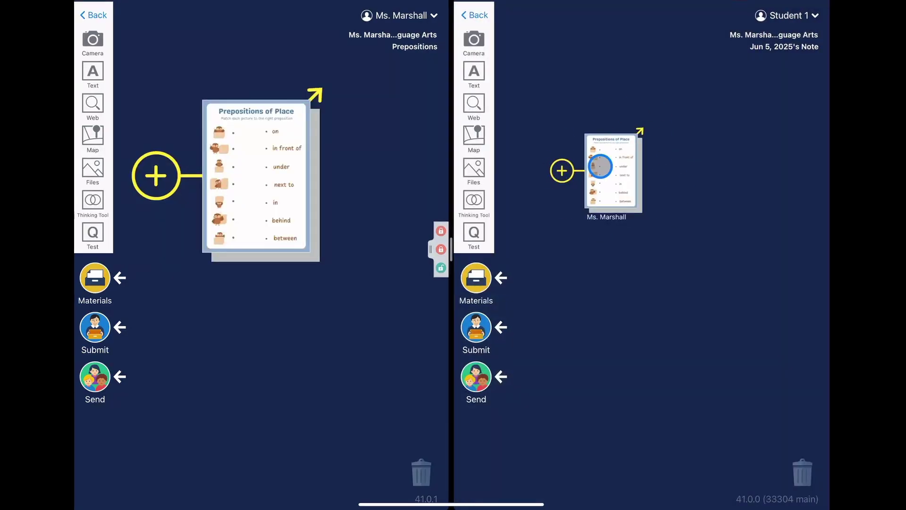
# Clear the worksheet's old marks and draw a red straight line from the top owl to 'in'.
pyautogui.click(601, 162)
pyautogui.click(623, 21)
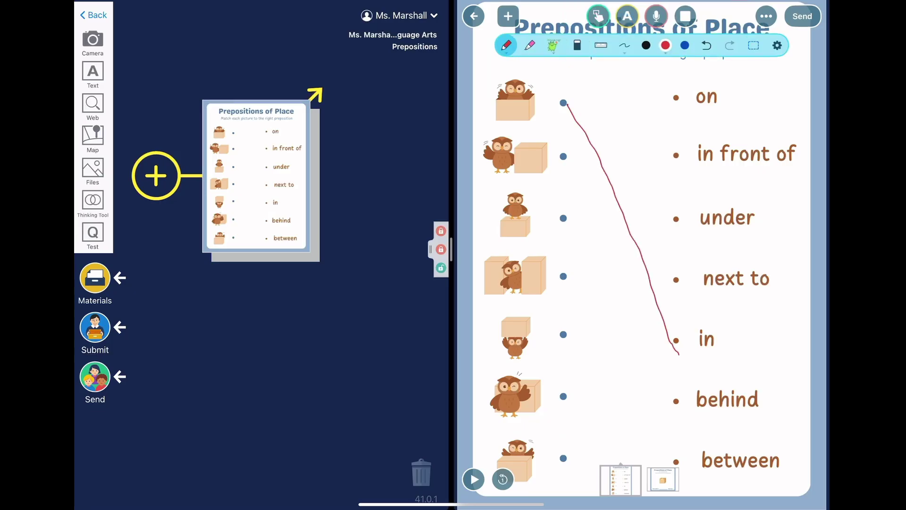
pyautogui.click(577, 45)
pyautogui.click(576, 45)
pyautogui.click(583, 76)
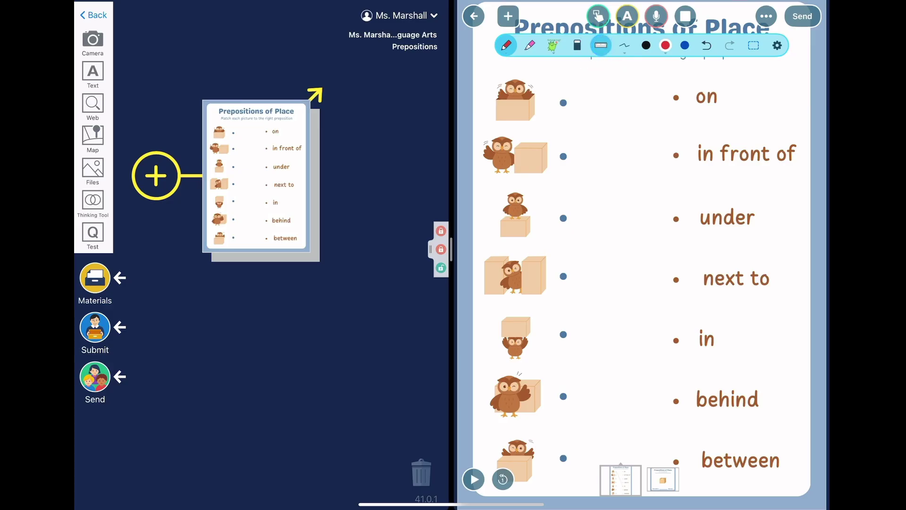
pyautogui.moveTo(645, 232); pyautogui.dragTo(675, 340)
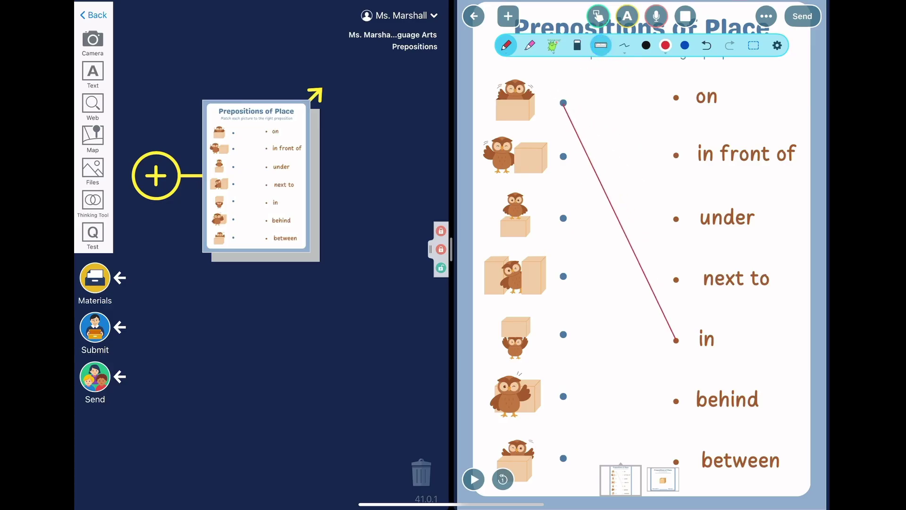
# Draw blue lines linking the second owl to 'next to' and the third to 'on', then go to page two.
pyautogui.click(624, 45)
pyautogui.click(618, 142)
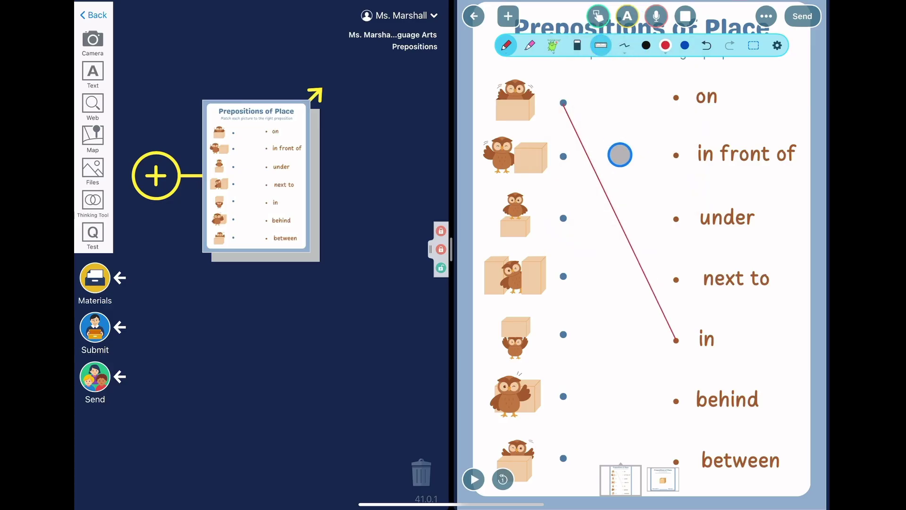
pyautogui.click(684, 46)
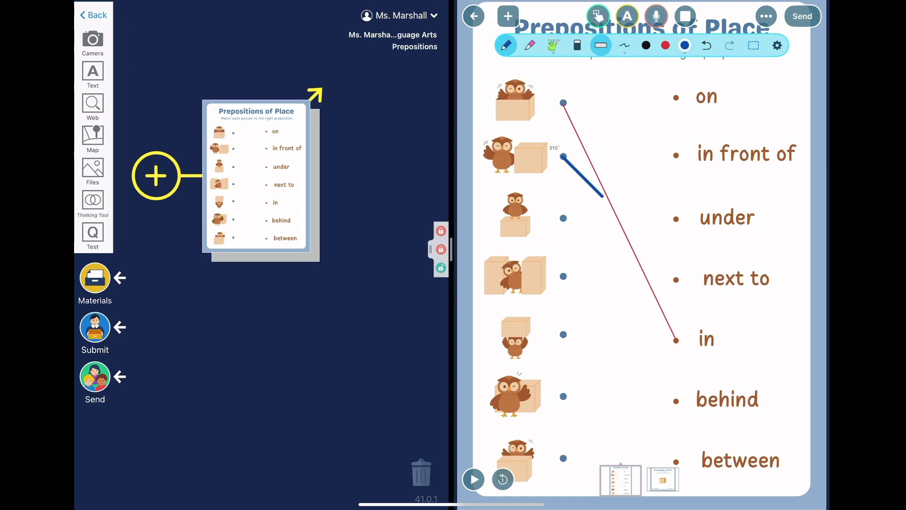
pyautogui.moveTo(602, 196); pyautogui.dragTo(676, 280)
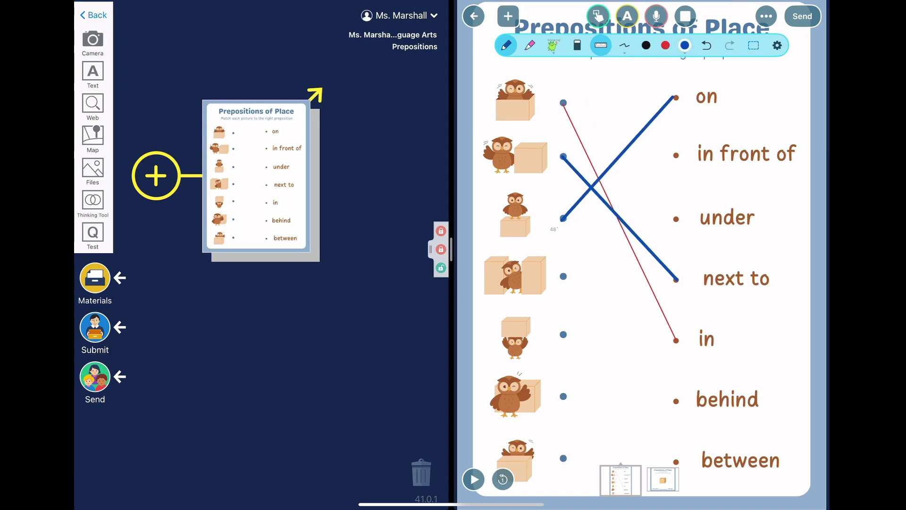
pyautogui.moveTo(676, 97); pyautogui.dragTo(680, 102)
pyautogui.click(529, 46)
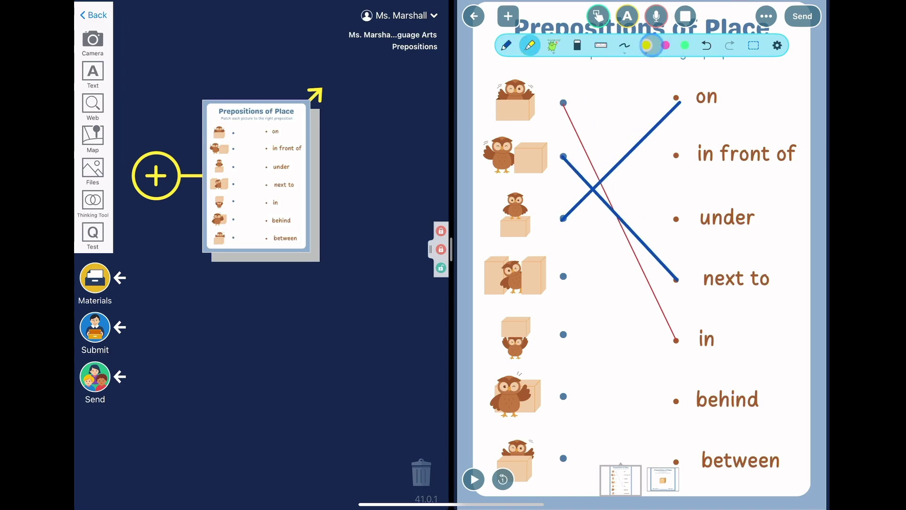
pyautogui.click(662, 480)
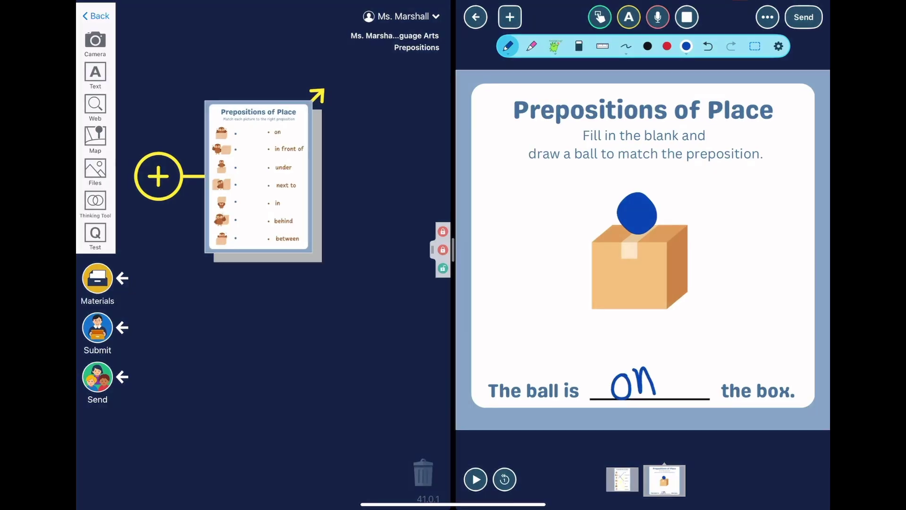
# Create a 'Prepositions Worksheet' task calling for answers now, with an In 10 mins deadline.
pyautogui.click(97, 280)
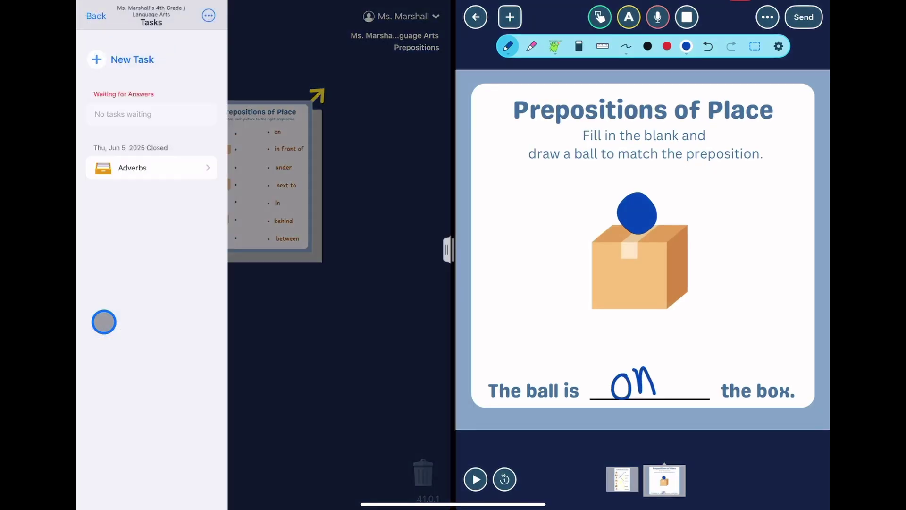
pyautogui.click(113, 63)
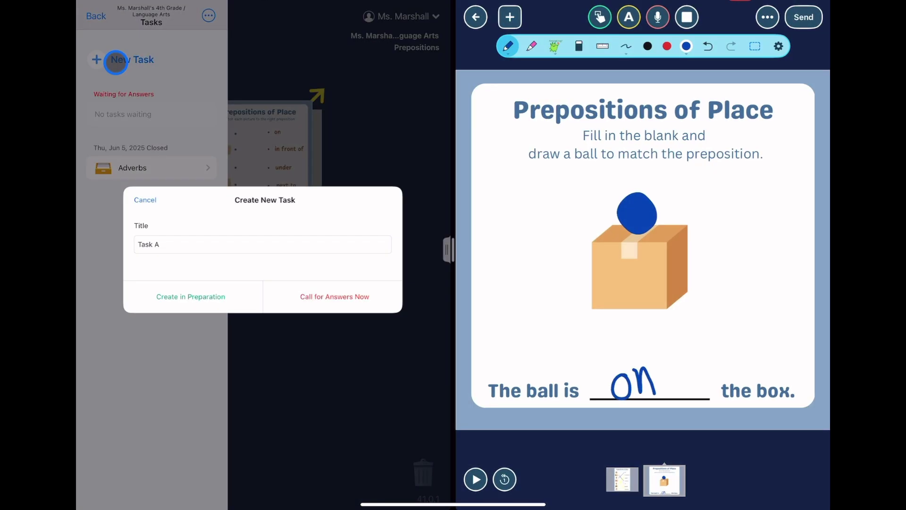
pyautogui.click(175, 244)
pyautogui.write('Prepositions Worksheet')
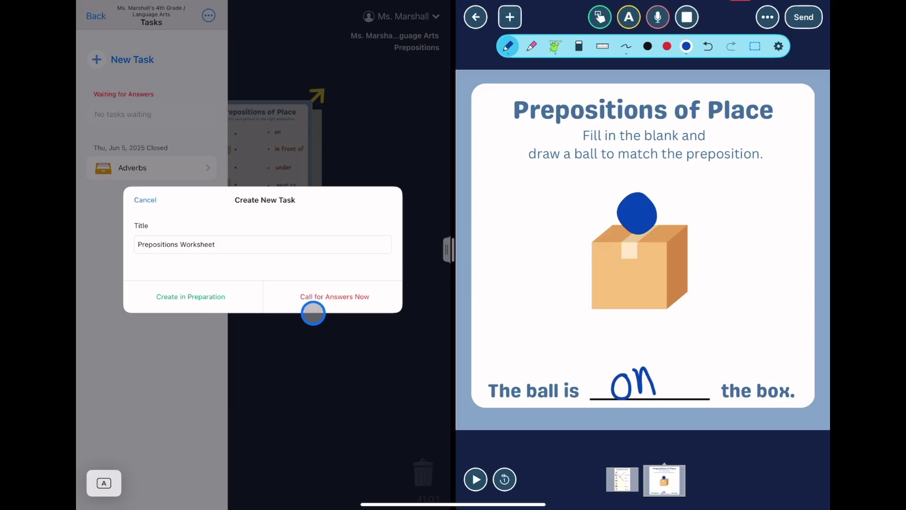
pyautogui.click(331, 297)
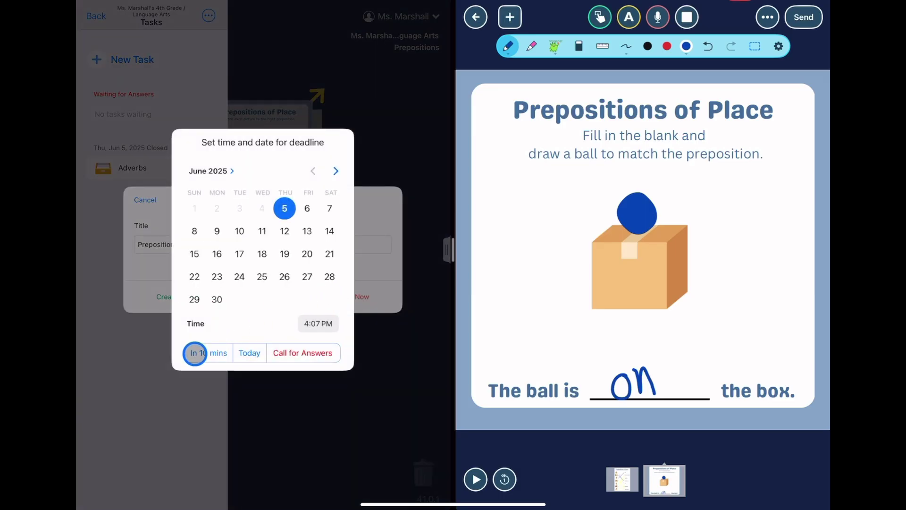
pyautogui.click(290, 353)
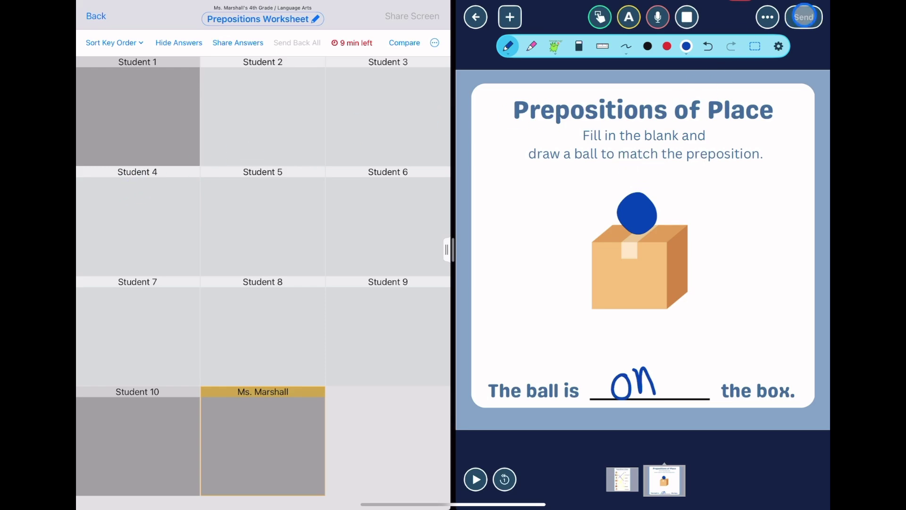
# Submit this card only to the Prepositions Worksheet task via Send > Submit.
pyautogui.click(804, 16)
pyautogui.click(777, 77)
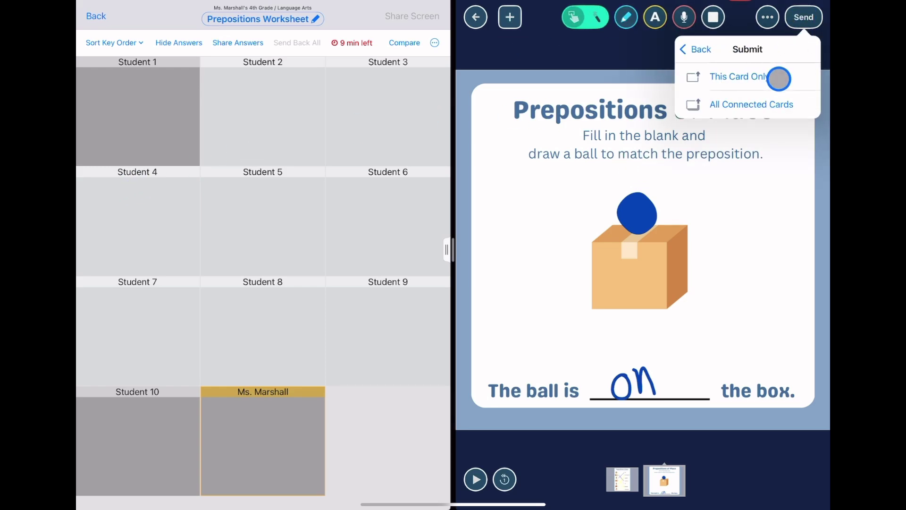
pyautogui.click(736, 75)
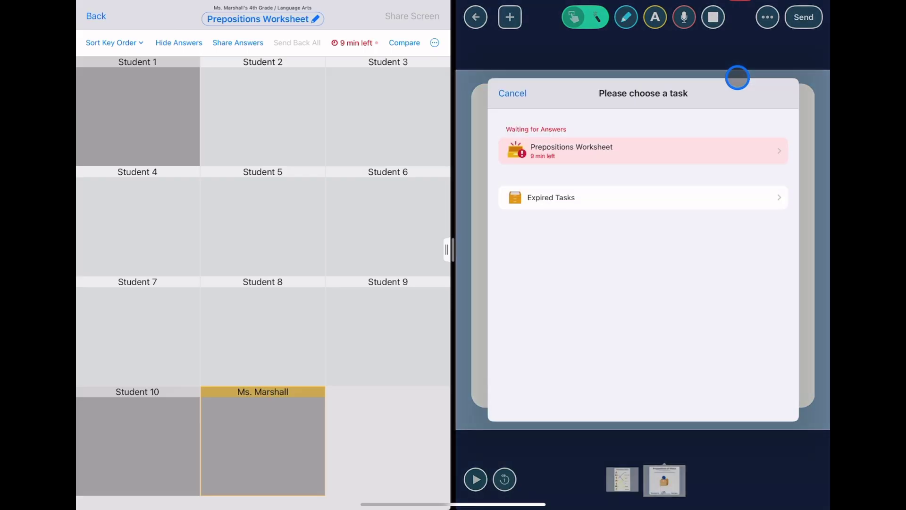
pyautogui.click(621, 147)
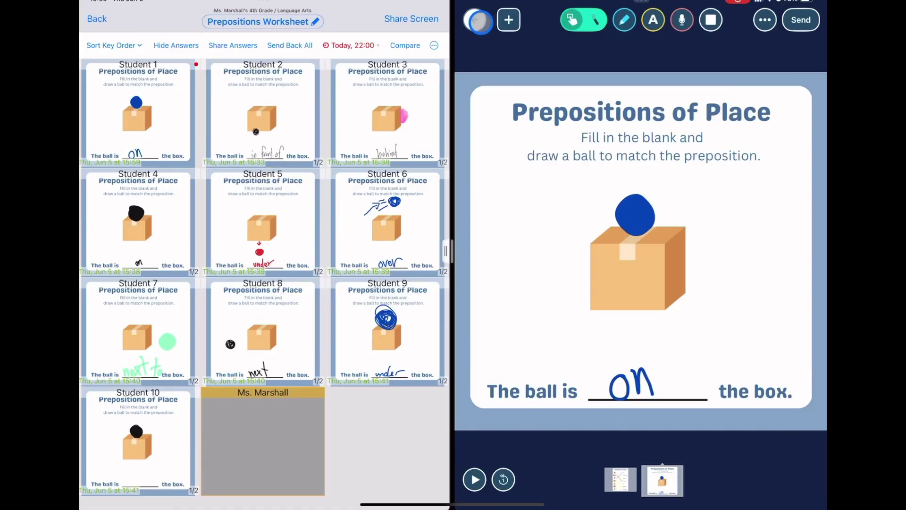
# Open the Prepositions Worksheet answers, share them with students, and browse a classmate's answer.
pyautogui.click(479, 21)
pyautogui.click(483, 326)
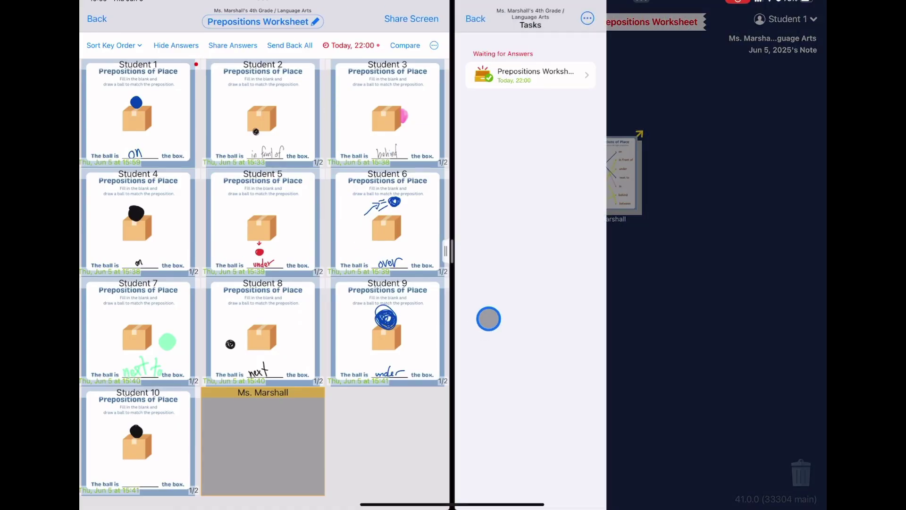
pyautogui.click(557, 77)
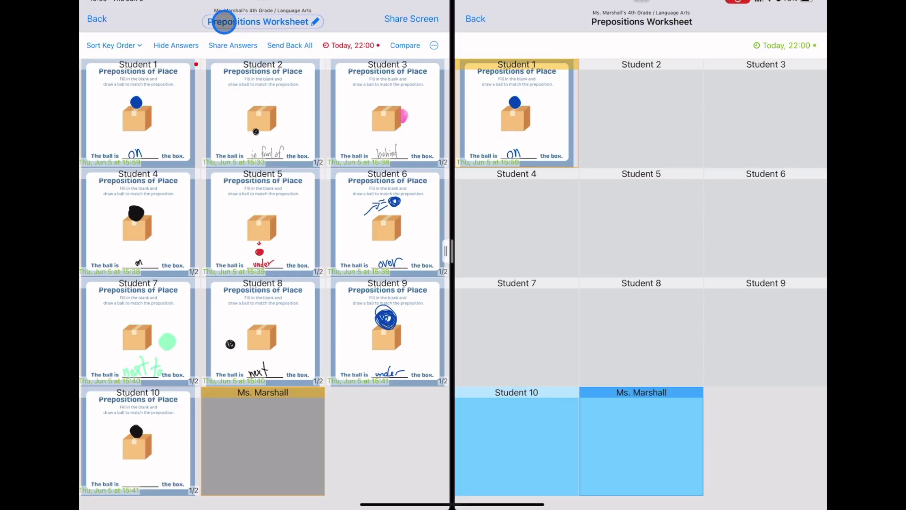
pyautogui.click(233, 43)
pyautogui.click(298, 265)
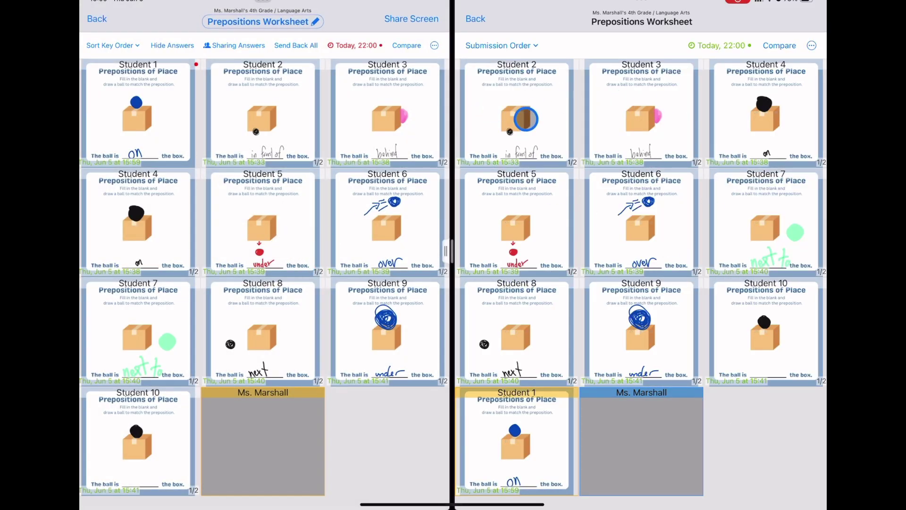
pyautogui.click(526, 119)
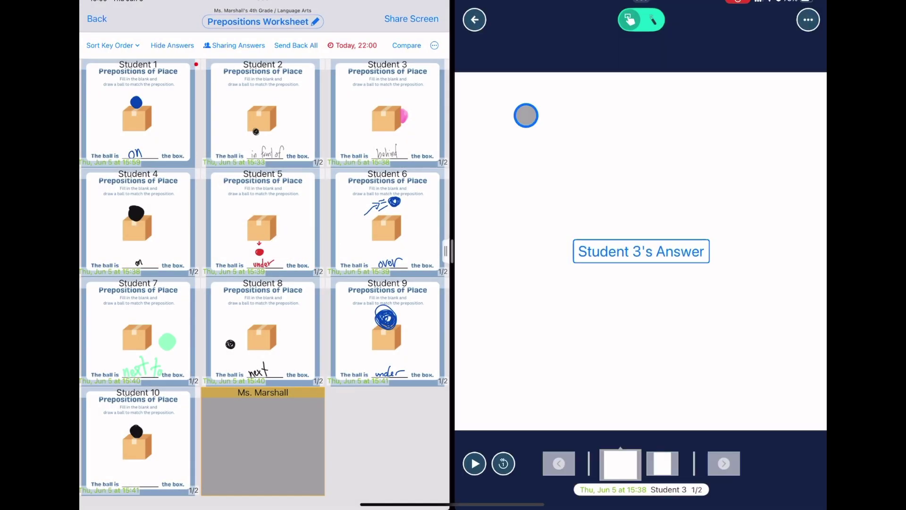
pyautogui.click(511, 270)
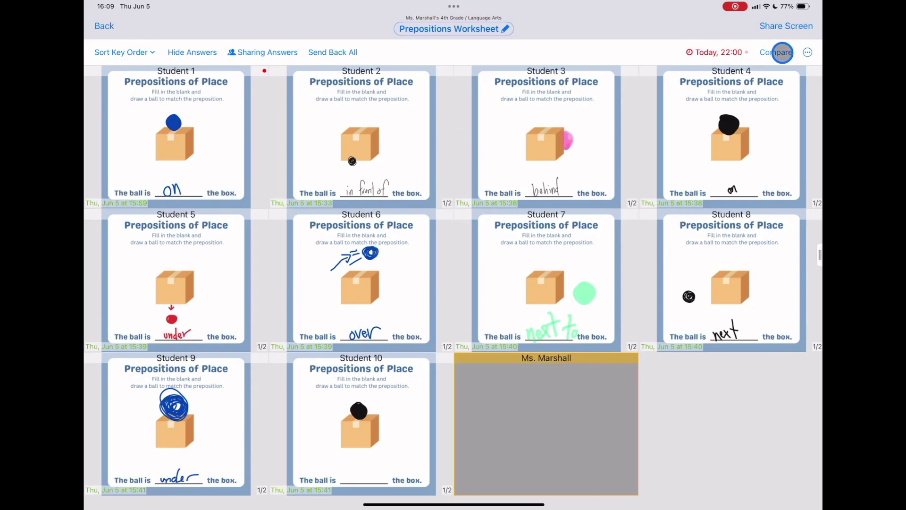
# Compare four answers side by side and mark the balls of Students 1, 3, 5 and 6 in red.
pyautogui.click(782, 52)
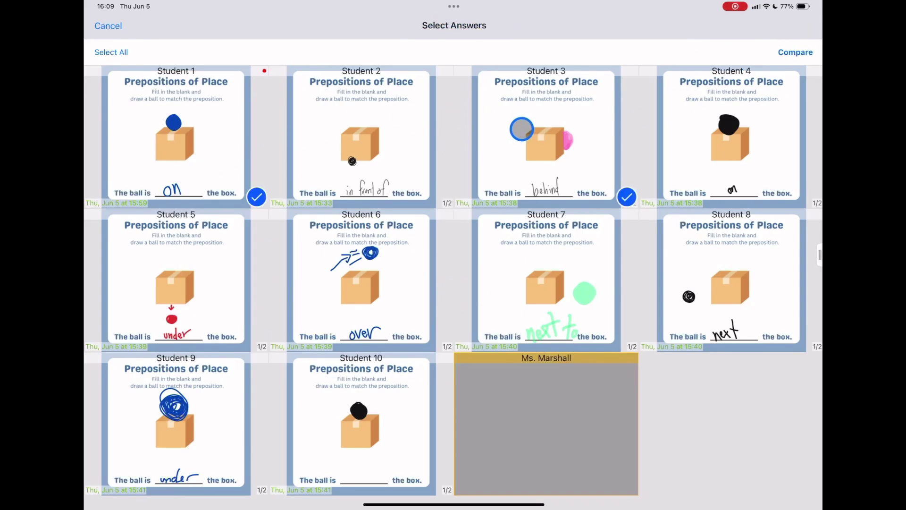
pyautogui.click(797, 46)
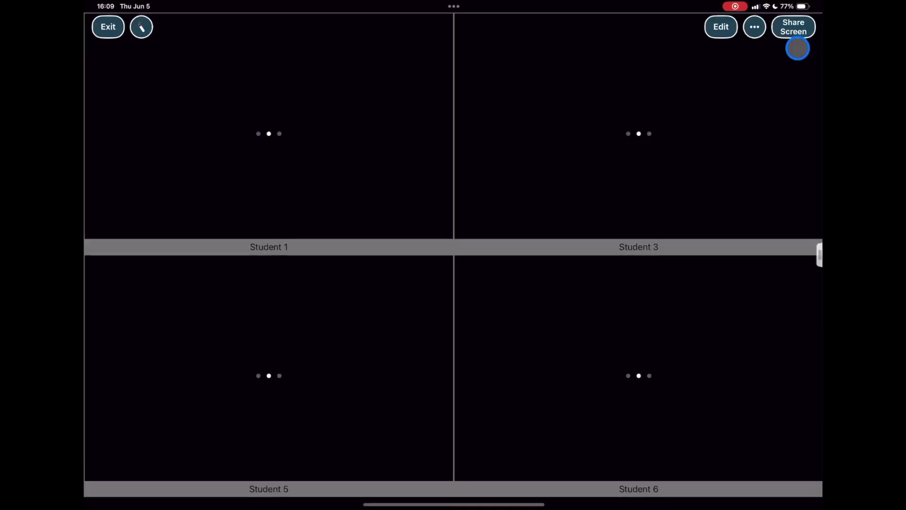
pyautogui.click(142, 29)
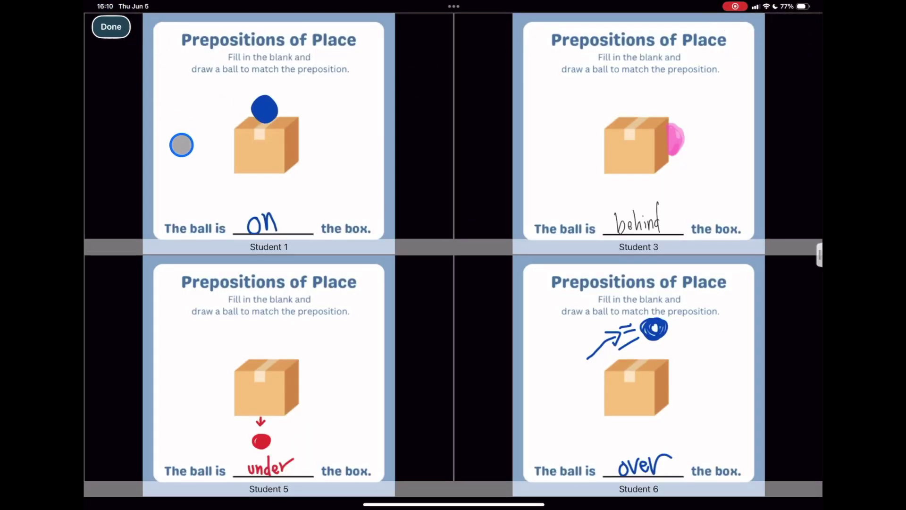
pyautogui.click(259, 103)
pyautogui.click(688, 136)
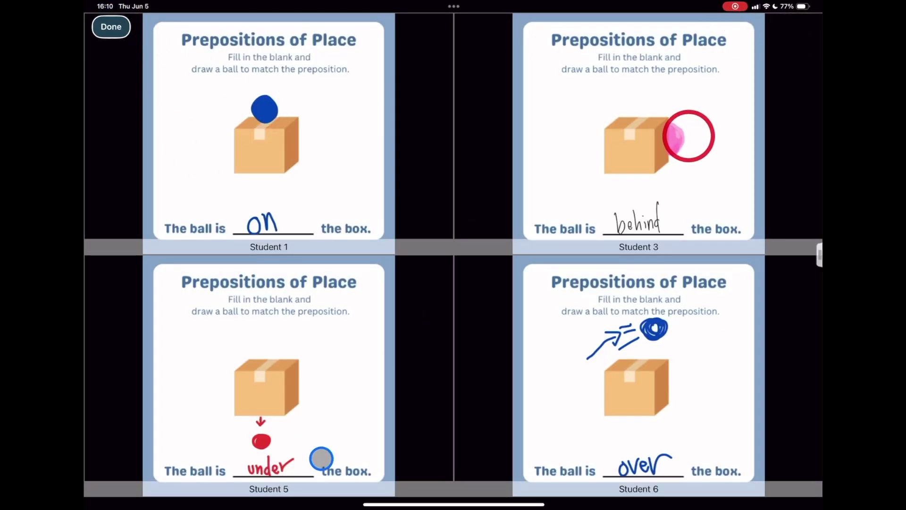
pyautogui.click(263, 414)
pyautogui.moveTo(552, 377); pyautogui.dragTo(633, 319)
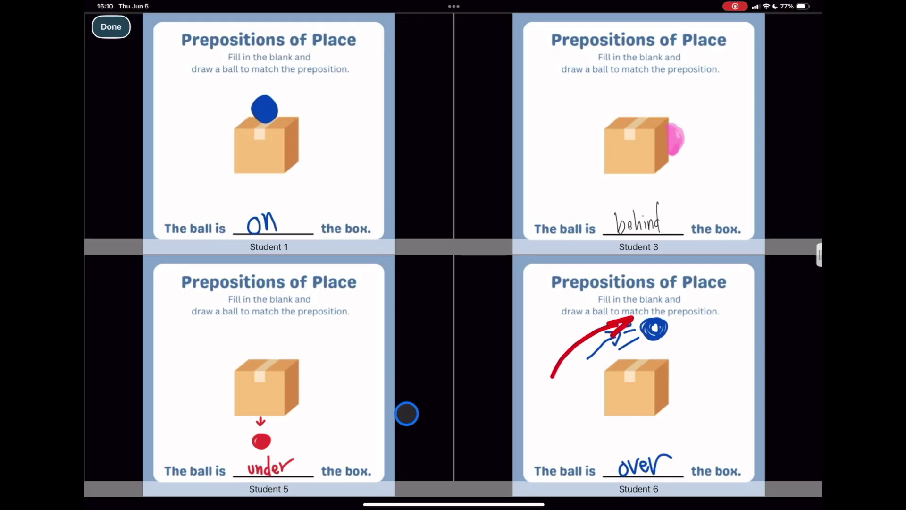
# Finish annotating, exit the comparison, and cancel answer selection.
pyautogui.click(101, 27)
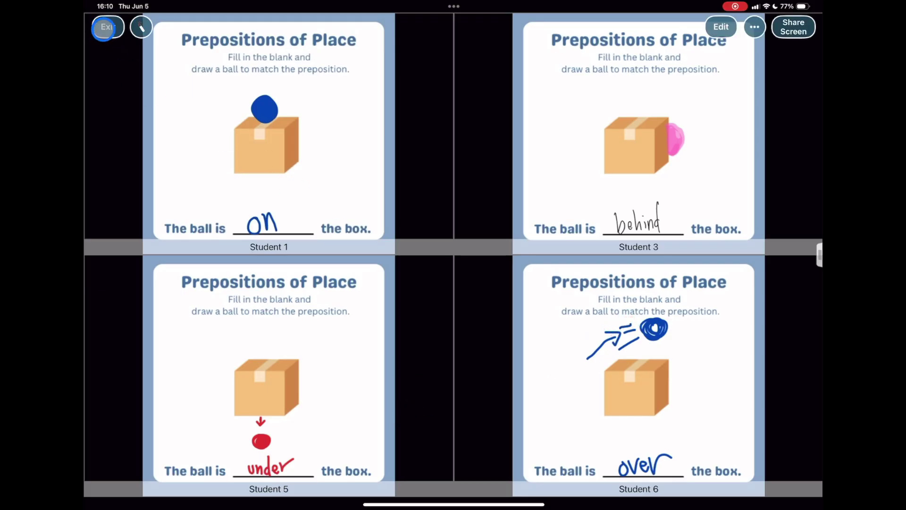
pyautogui.click(104, 28)
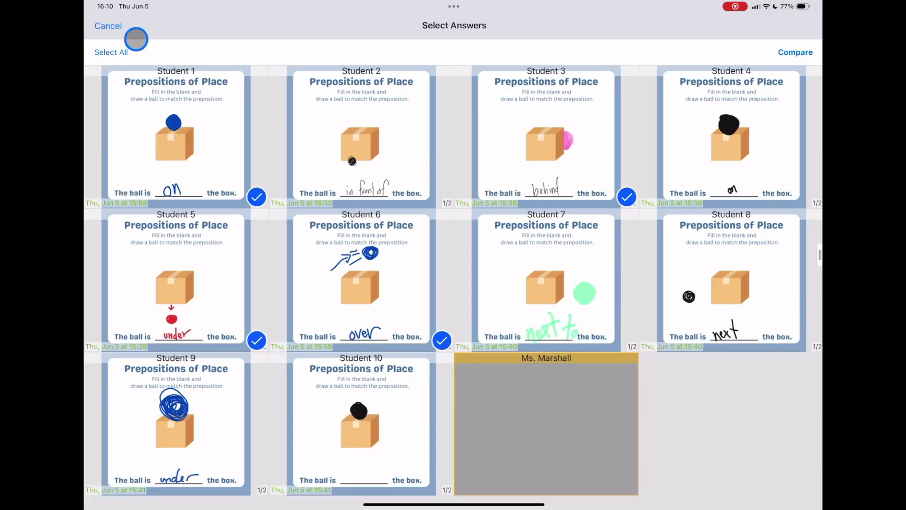
pyautogui.click(108, 26)
# Stamp Student 5's worksheet with Amazing! beside the box, then return to the answer grid.
pyautogui.click(176, 260)
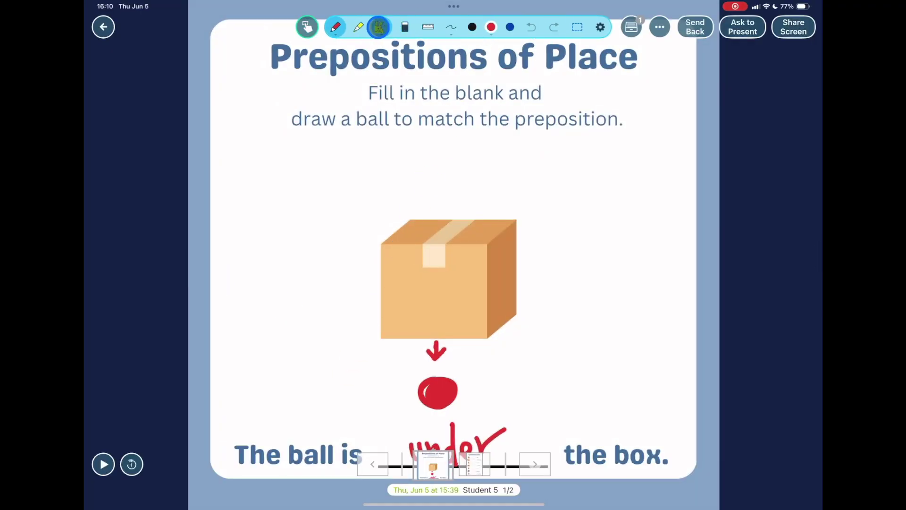
pyautogui.click(378, 27)
pyautogui.click(324, 141)
pyautogui.moveTo(656, 448); pyautogui.dragTo(613, 347)
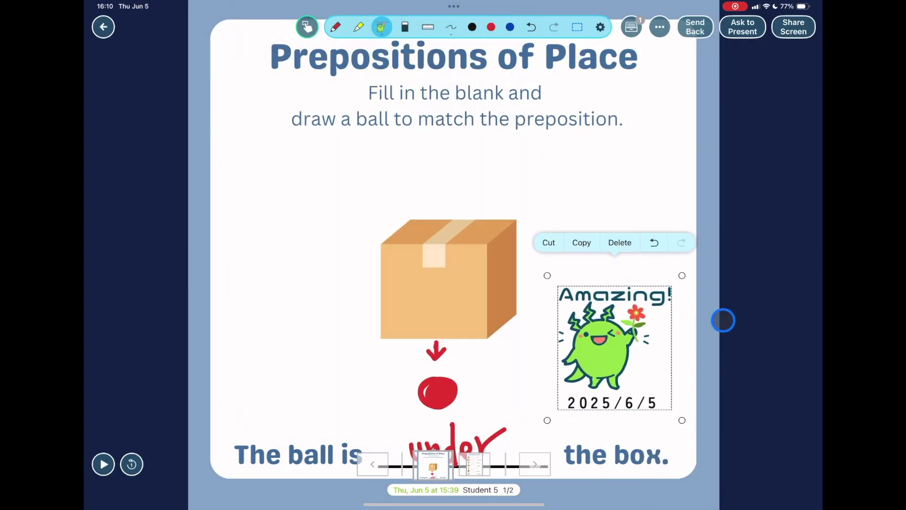
pyautogui.click(534, 462)
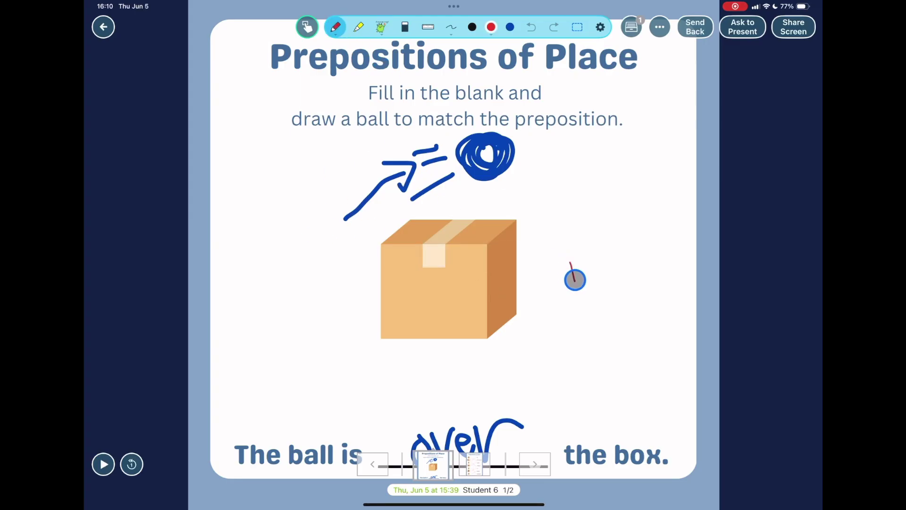
pyautogui.click(104, 25)
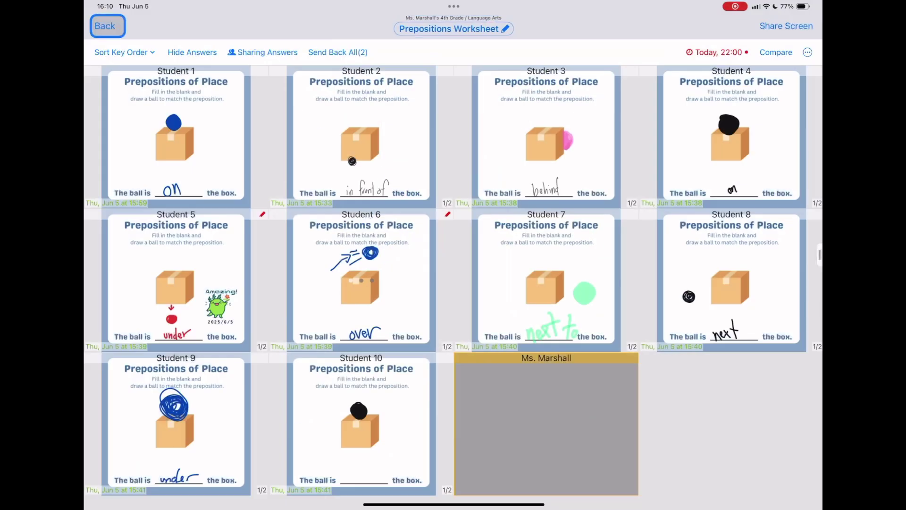
# Stamp Student 8's worksheet with So close! beside the box, then return to the grid.
pyautogui.click(725, 301)
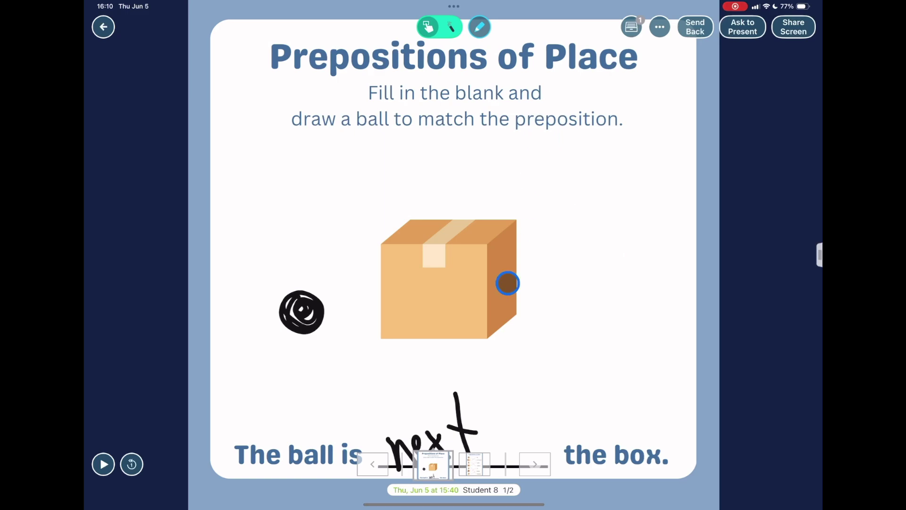
pyautogui.click(478, 28)
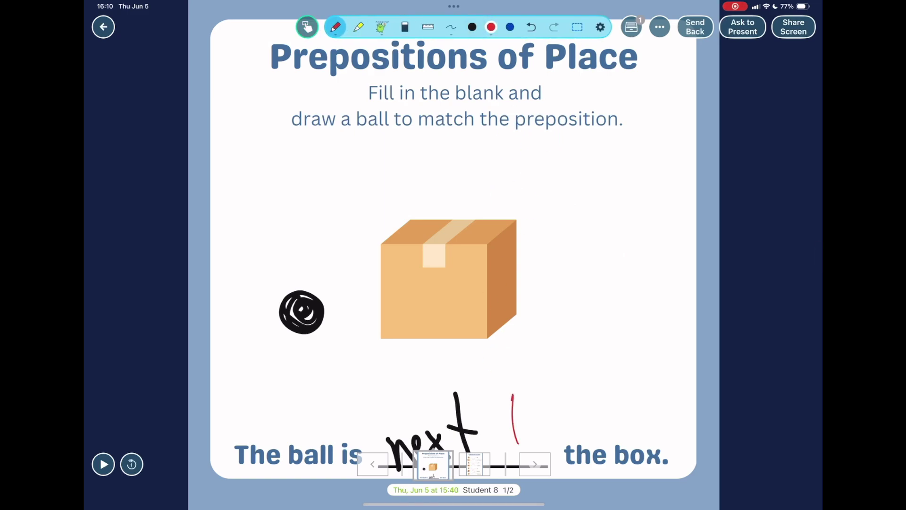
pyautogui.click(382, 27)
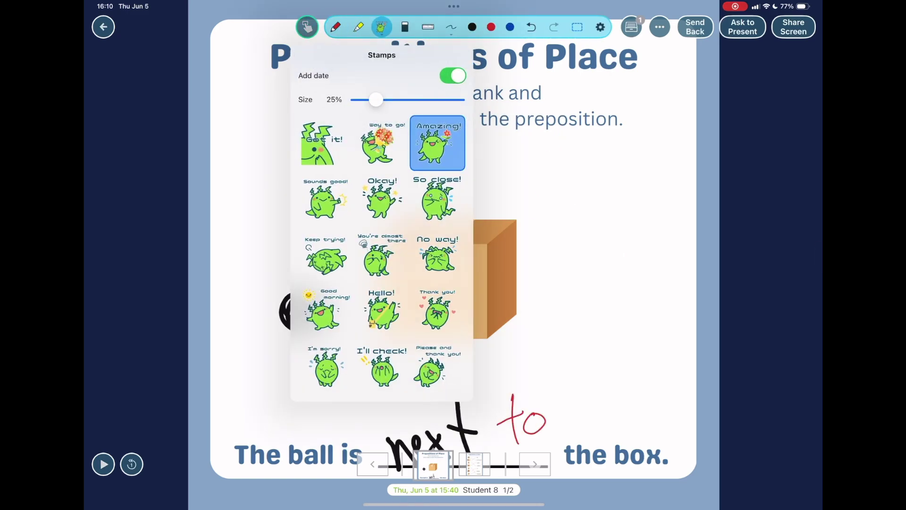
pyautogui.click(434, 206)
pyautogui.moveTo(632, 447); pyautogui.dragTo(598, 259)
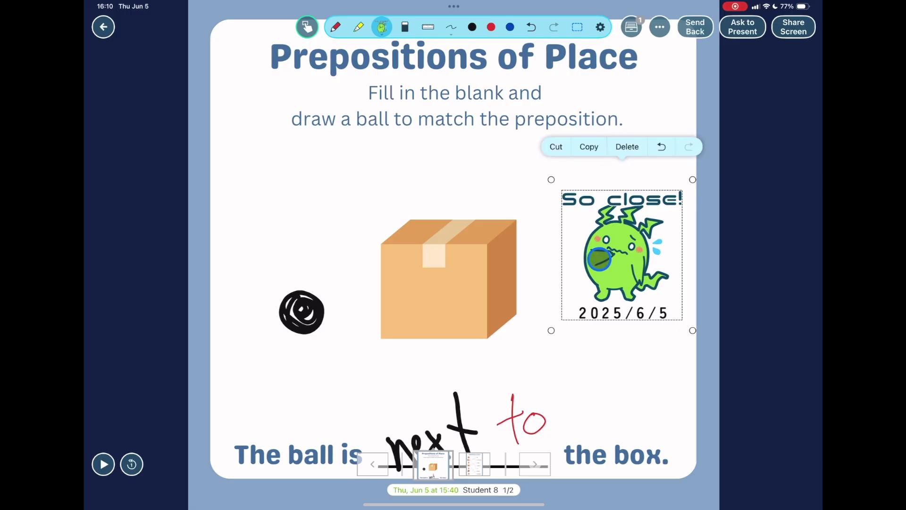
pyautogui.click(101, 27)
# Annotate Student 10's worksheet with a pen note and send it back to the student.
pyautogui.click(358, 415)
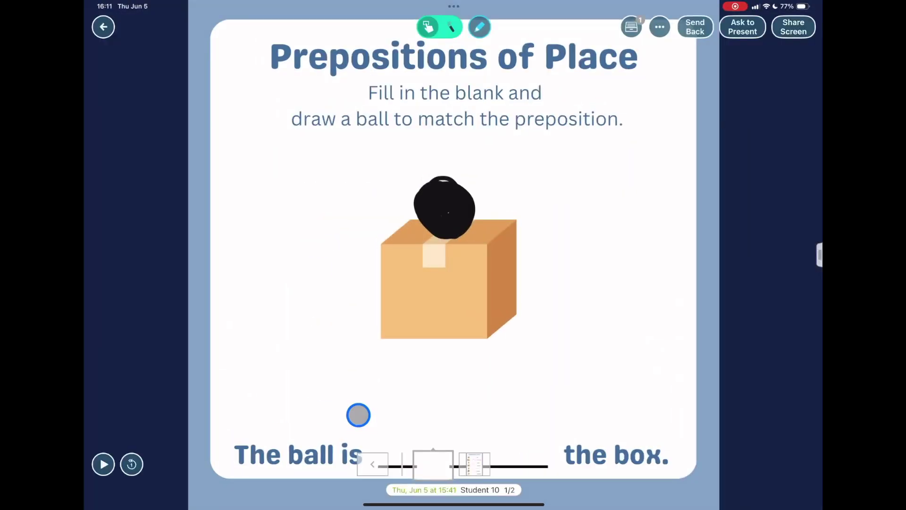
pyautogui.click(479, 29)
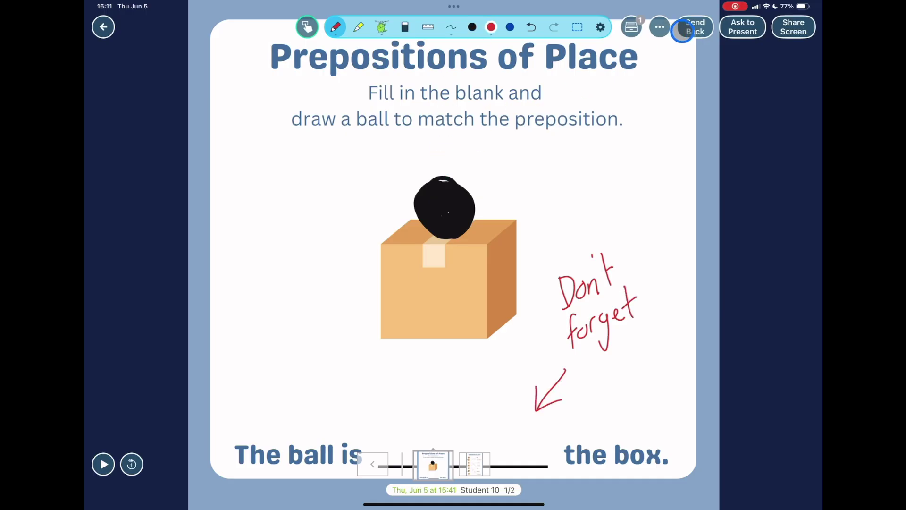
pyautogui.click(703, 29)
pyautogui.click(720, 84)
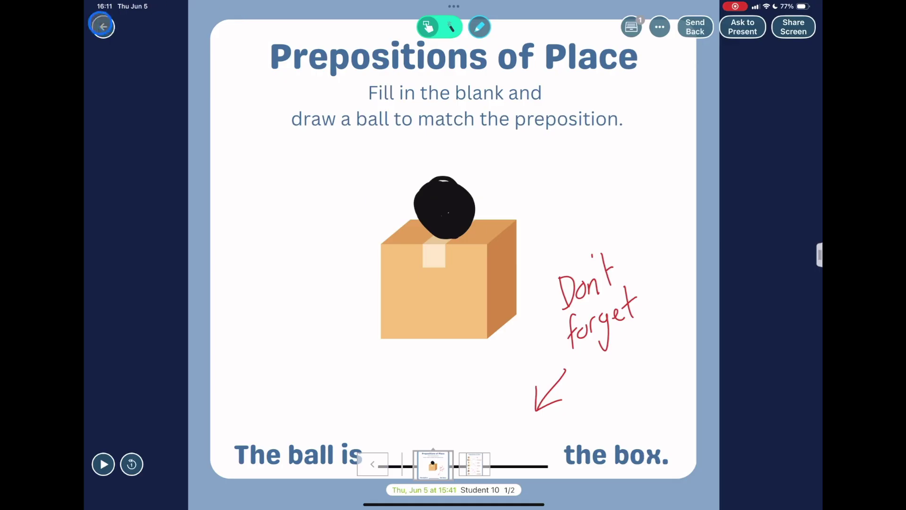
pyautogui.click(102, 26)
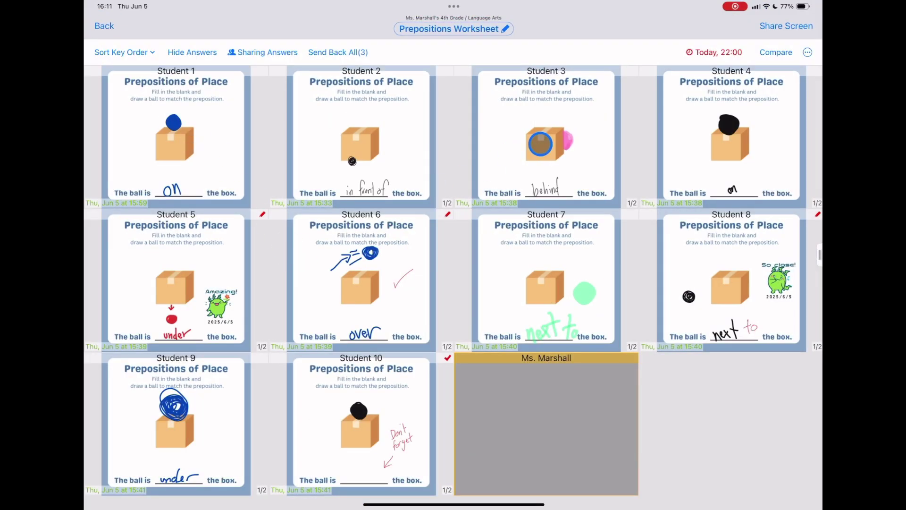
# Add Student 3's 'behind' worksheet to the teacher's note with ... > Use.
pyautogui.click(540, 144)
pyautogui.click(659, 27)
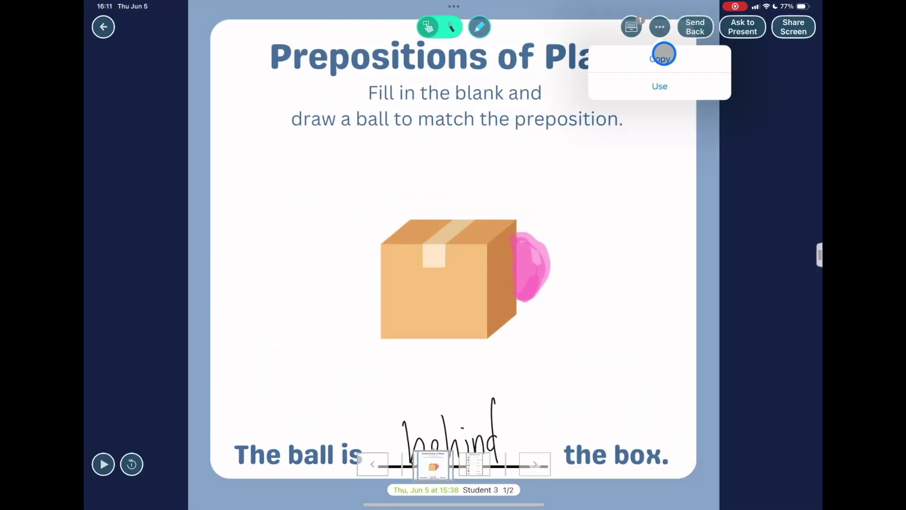
pyautogui.click(665, 85)
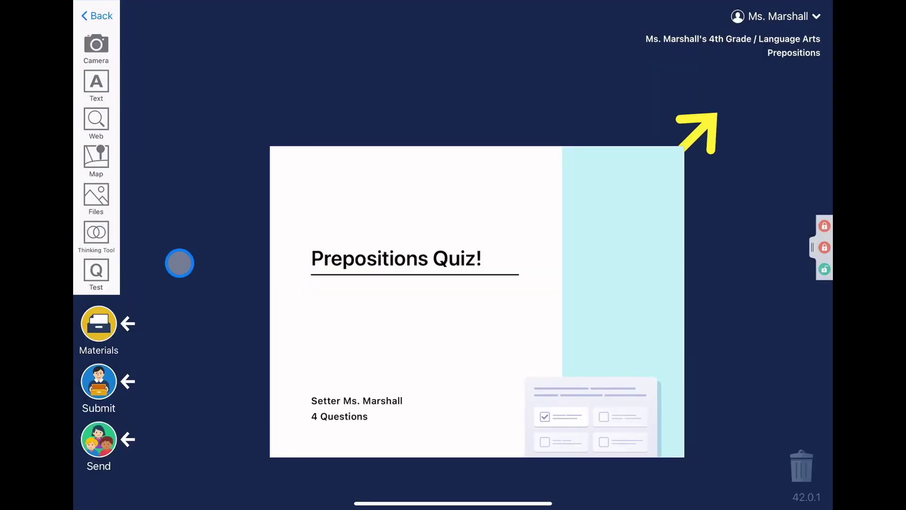
# Open the Prepositions Quiz card for editing.
pyautogui.click(112, 267)
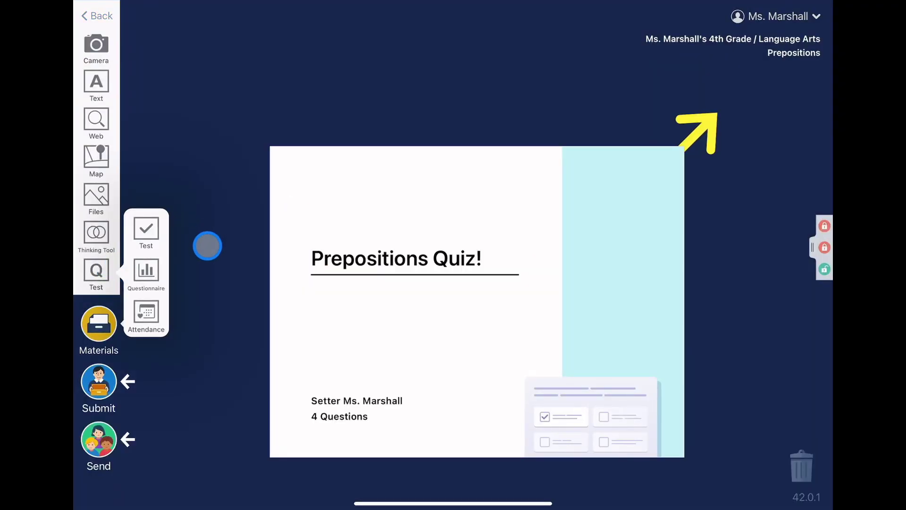
pyautogui.click(565, 289)
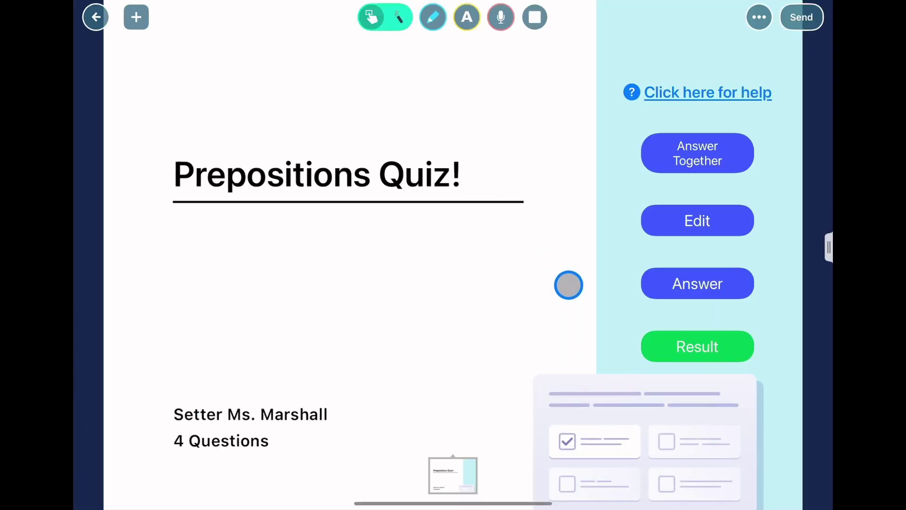
pyautogui.click(688, 218)
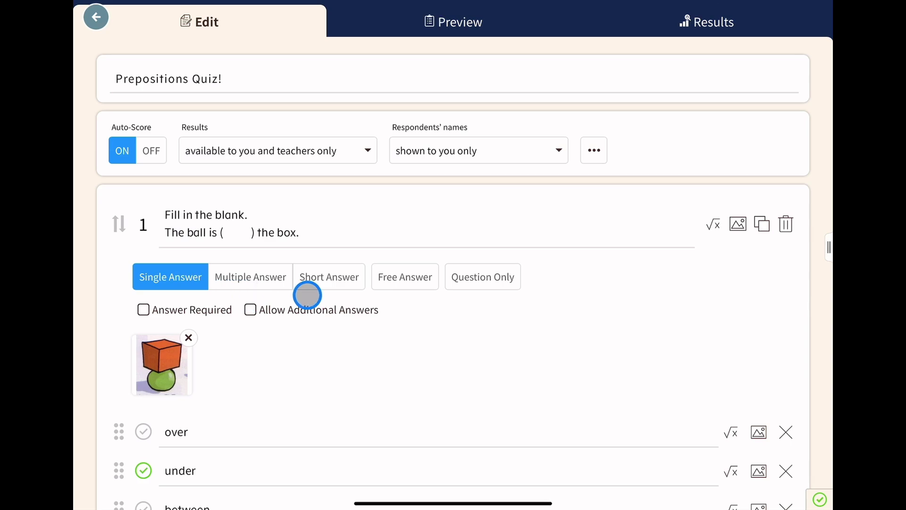
# Preview the quiz questions as students see them, scrolling down and back up.
pyautogui.click(463, 13)
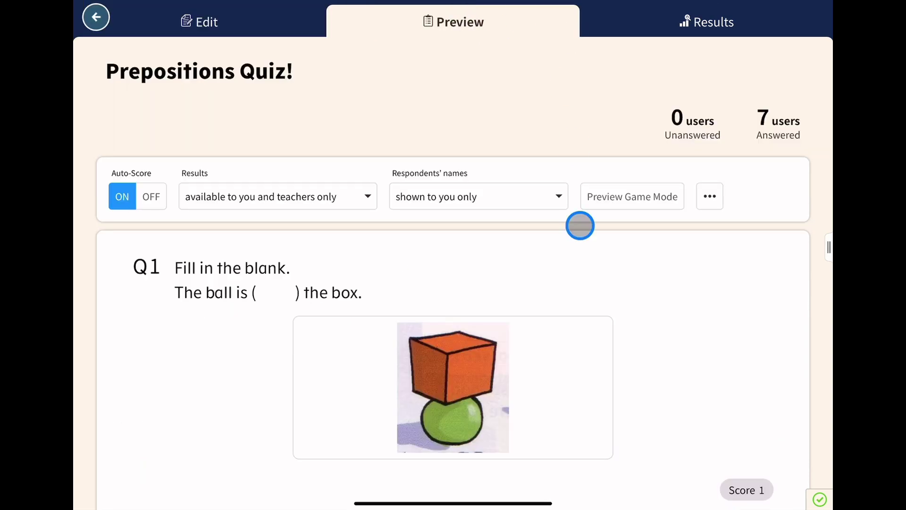
pyautogui.scroll(-5, 580, 225)
pyautogui.scroll(-10, 599, 330)
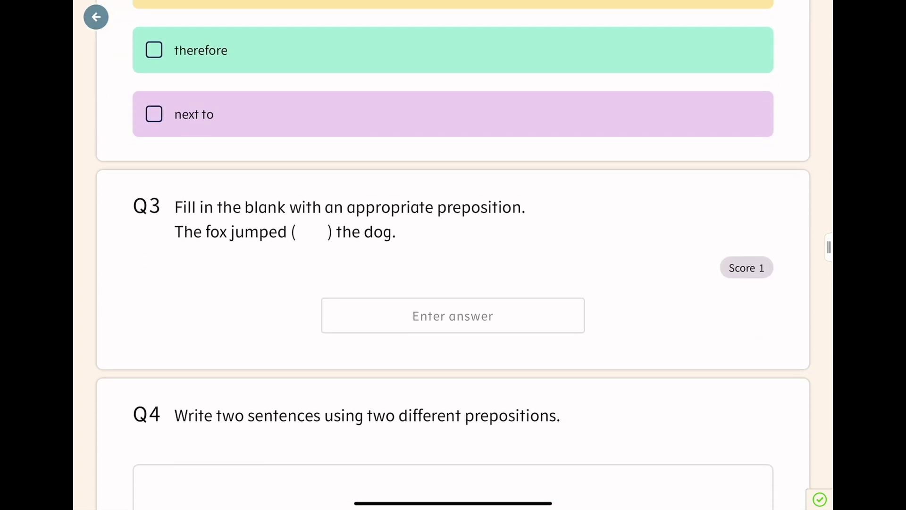
pyautogui.scroll(-5, 453, 255)
pyautogui.scroll(3, 453, 254)
pyautogui.scroll(10, 453, 255)
pyautogui.scroll(15, 453, 254)
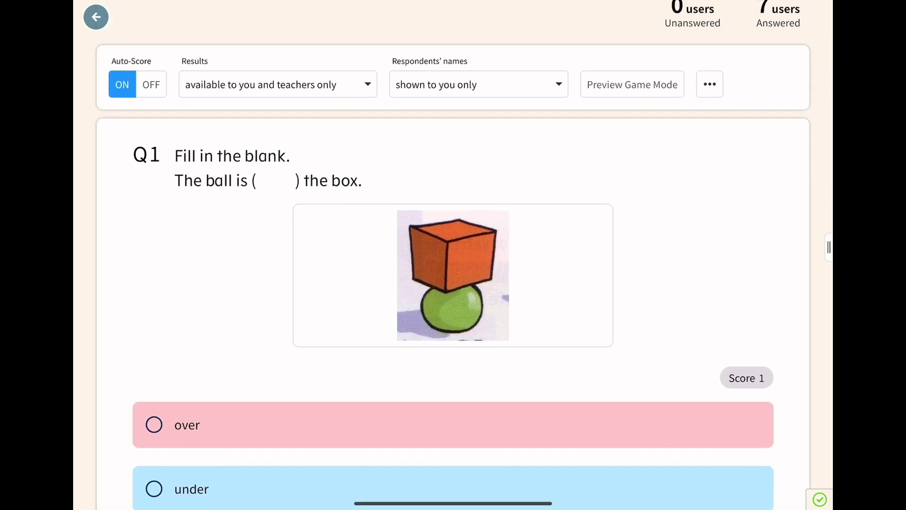
# View the quiz results and check which students scored 2 points.
pyautogui.click(752, 26)
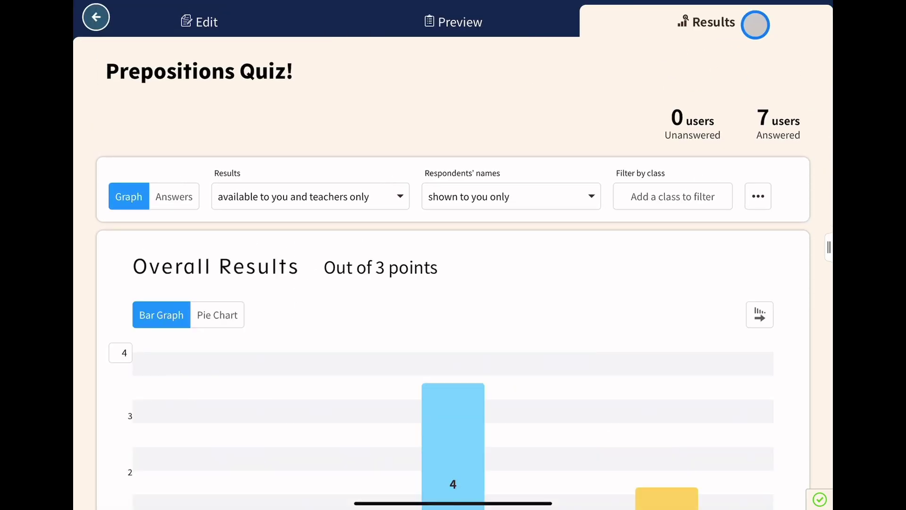
pyautogui.scroll(-3, 590, 324)
pyautogui.click(465, 360)
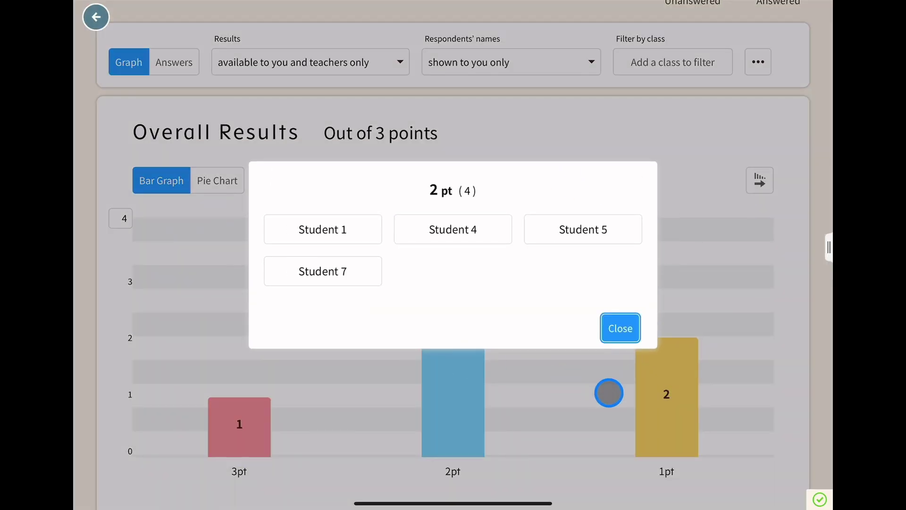
pyautogui.click(622, 328)
# Show Q1's answers as a pie chart and scroll through Q2–Q4 results.
pyautogui.scroll(-10, 208, 386)
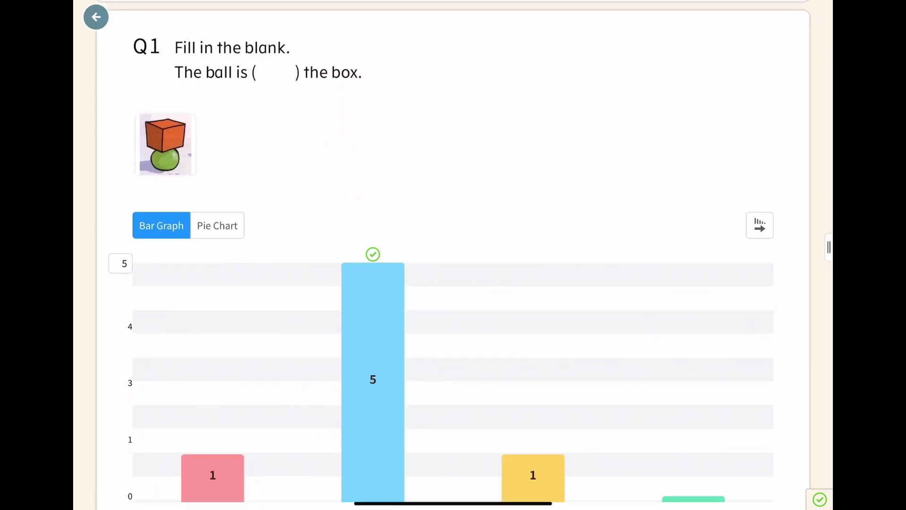
pyautogui.click(218, 191)
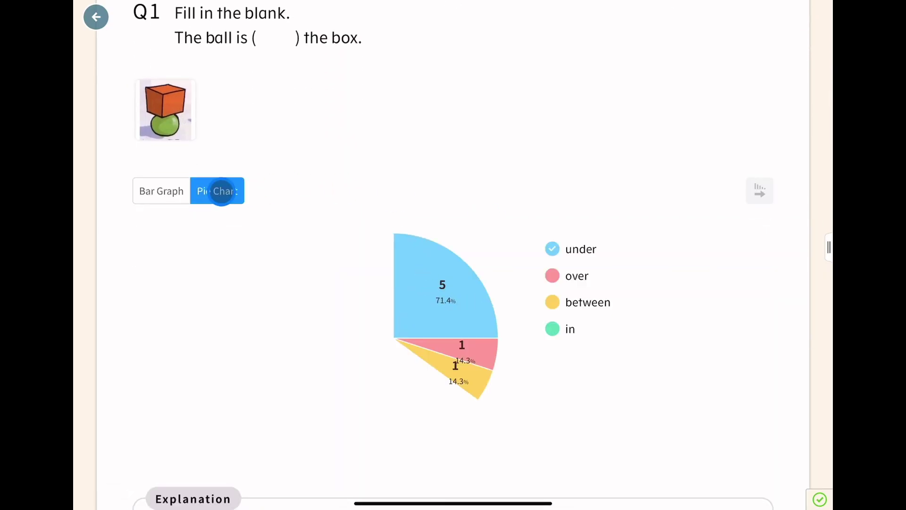
pyautogui.scroll(-5, 730, 186)
pyautogui.scroll(-4, 453, 255)
pyautogui.scroll(-3, 453, 255)
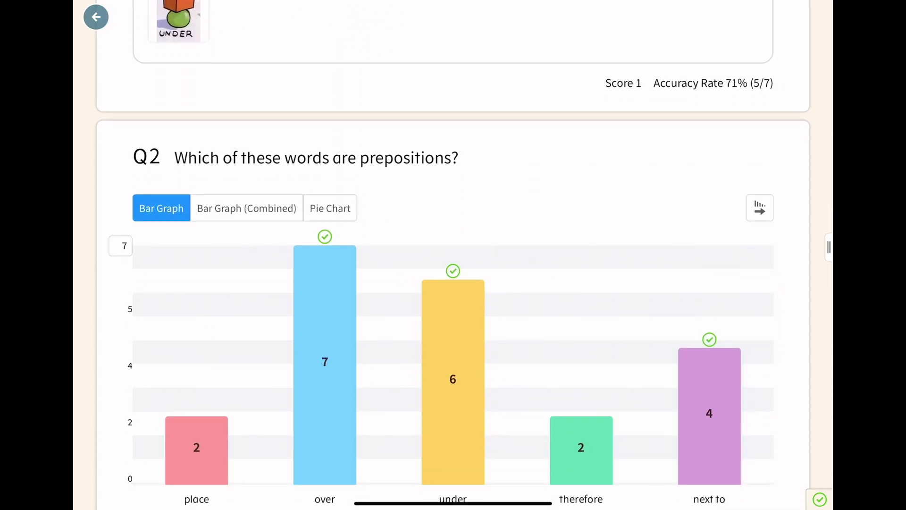
pyautogui.scroll(-4, 453, 255)
pyautogui.scroll(-2, 453, 255)
pyautogui.scroll(-5, 709, 190)
pyautogui.scroll(-3, 709, 190)
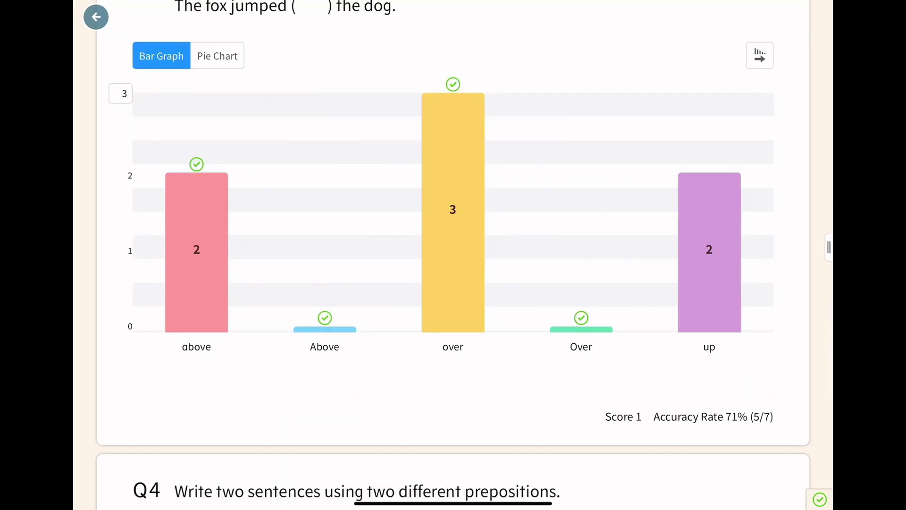
pyautogui.scroll(-3, 709, 190)
pyautogui.scroll(-2, 709, 190)
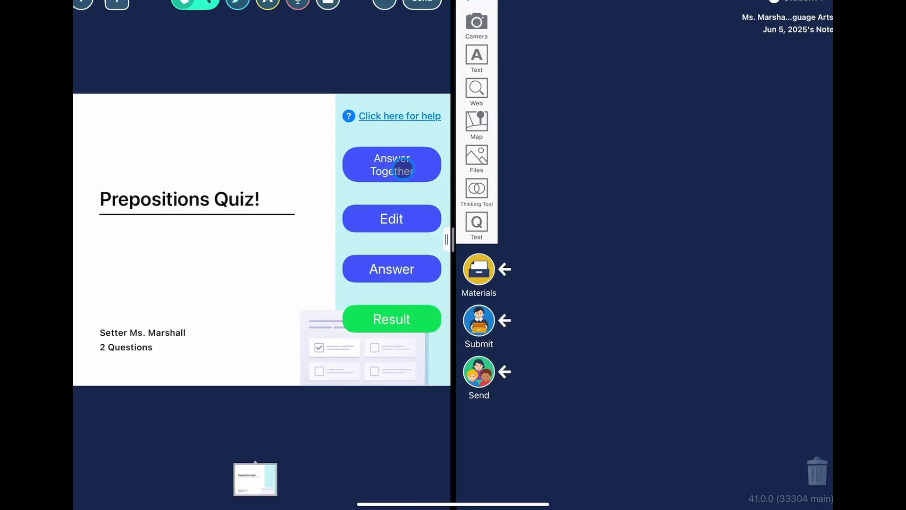
# Answer the Prepositions Quiz in normal mode, choosing Under for Q1, and submit the answers.
pyautogui.click(402, 168)
pyautogui.click(310, 254)
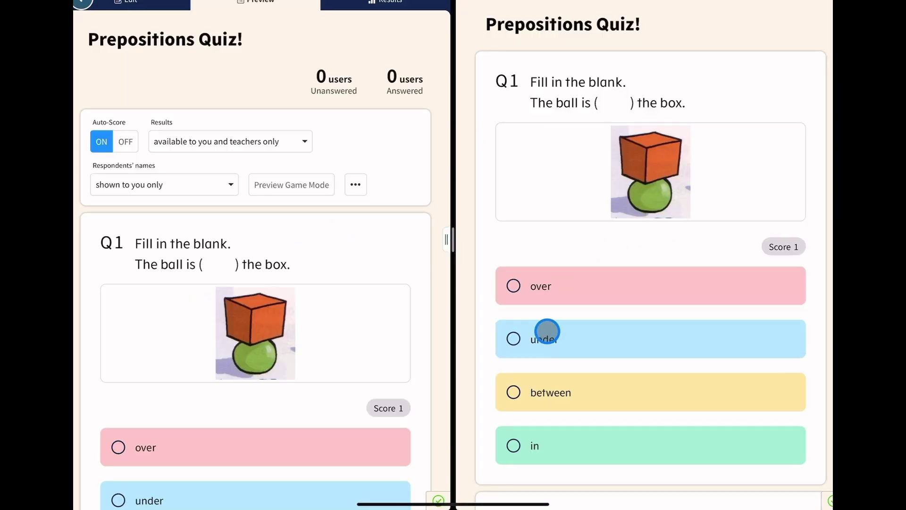
pyautogui.click(547, 331)
pyautogui.scroll(-5, 704, 243)
pyautogui.scroll(-5, 704, 253)
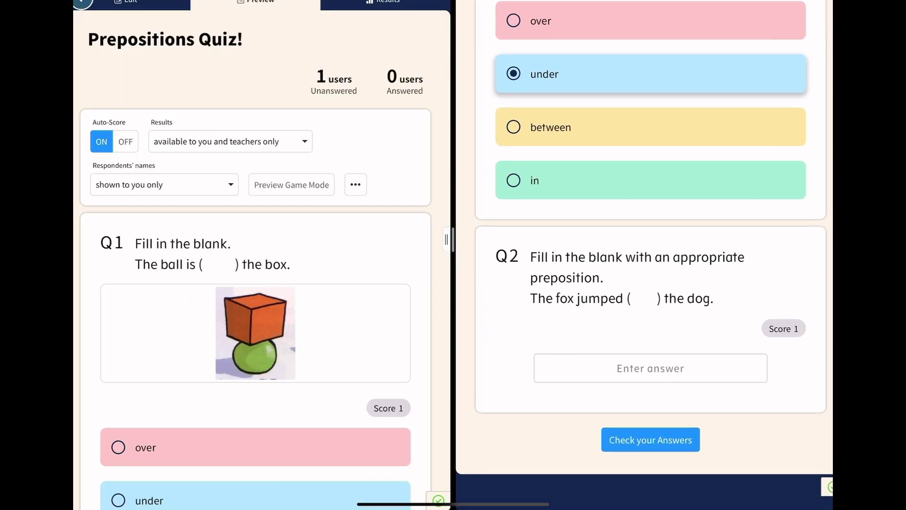
pyautogui.click(650, 368)
pyautogui.write('Up')
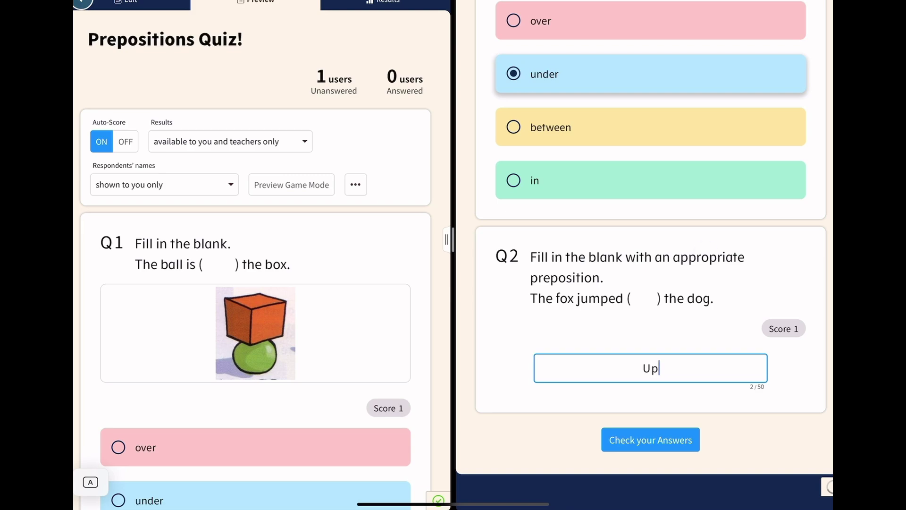
pyautogui.click(660, 438)
pyautogui.click(744, 288)
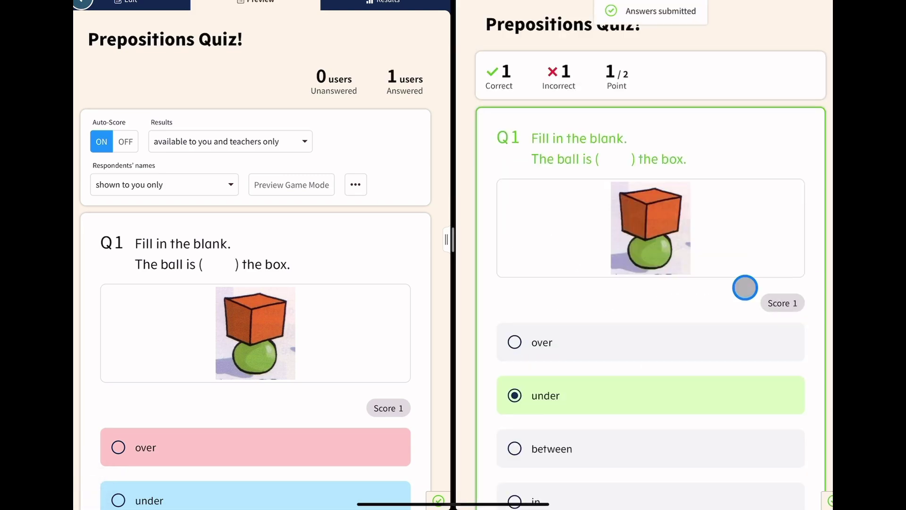
# Review the class results: check the 1-point students, then the Q1 and Q2 graphs.
pyautogui.scroll(-8, 651, 283)
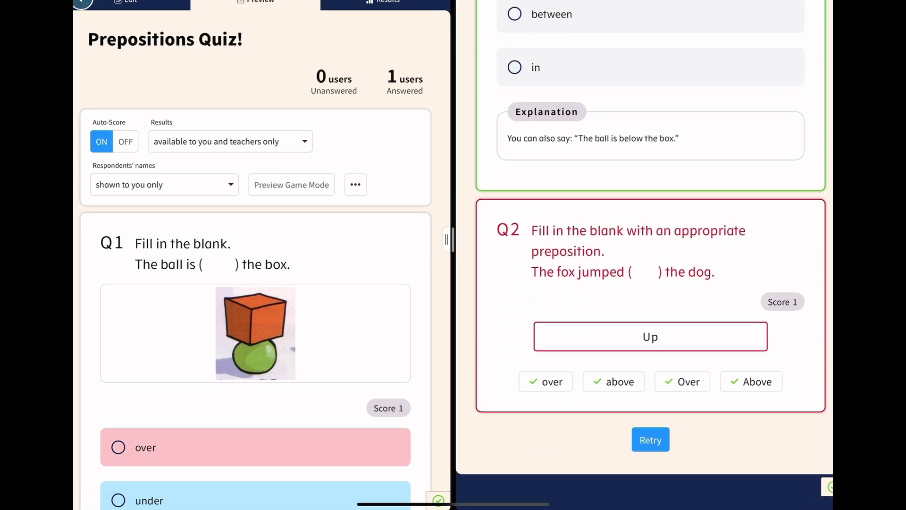
pyautogui.click(374, 2)
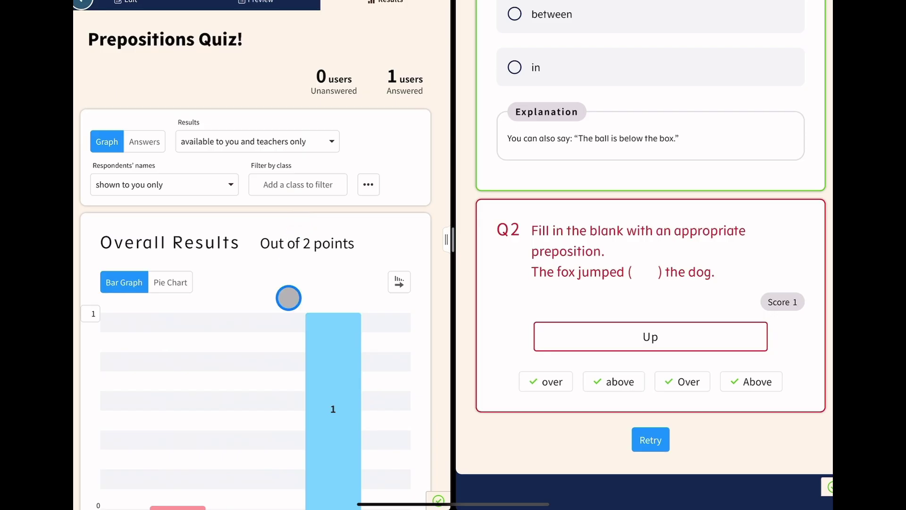
pyautogui.scroll(-3, 288, 297)
pyautogui.click(311, 297)
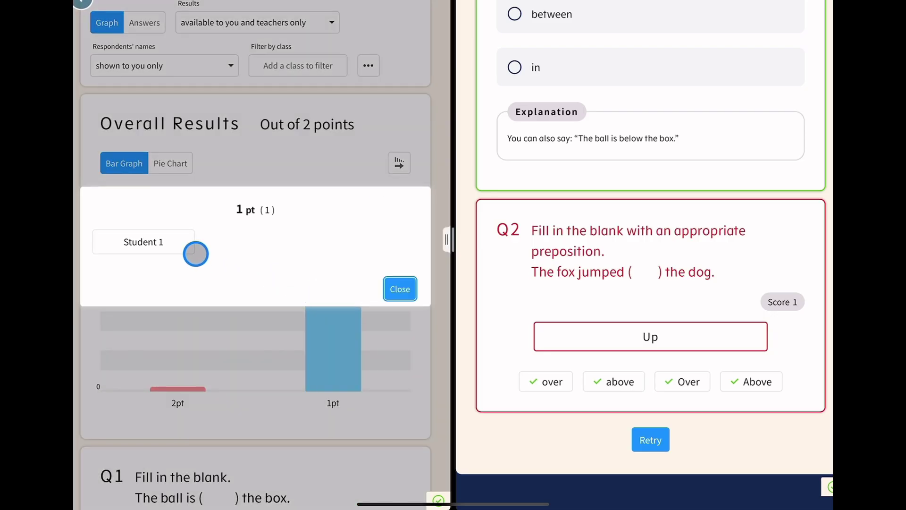
pyautogui.click(397, 291)
pyautogui.scroll(-10, 394, 293)
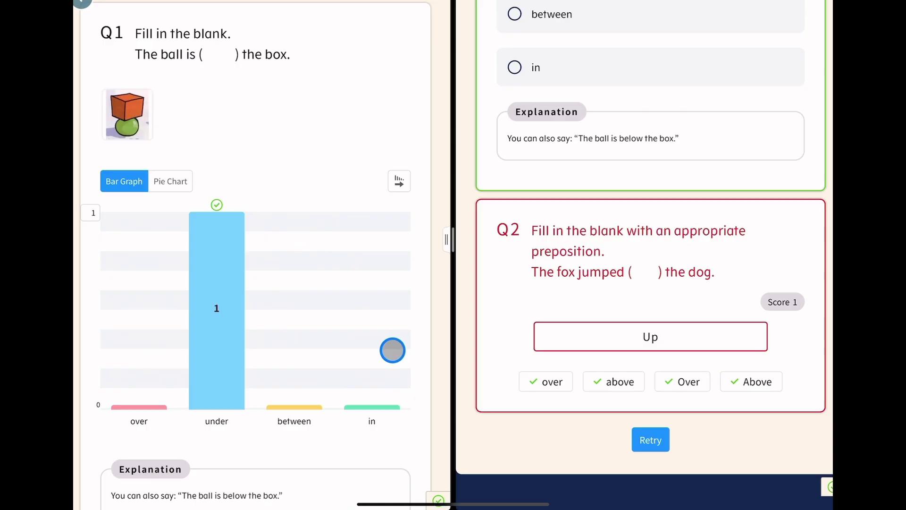
pyautogui.scroll(-5, 392, 350)
pyautogui.scroll(-6, 340, 353)
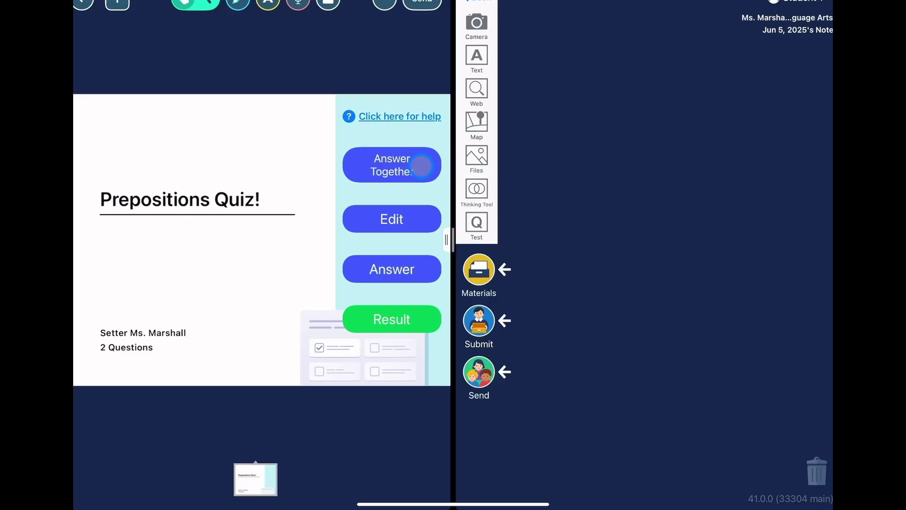
# Start the quiz in Game Mode with sound on and a 10-second timer.
pyautogui.click(422, 166)
pyautogui.click(215, 247)
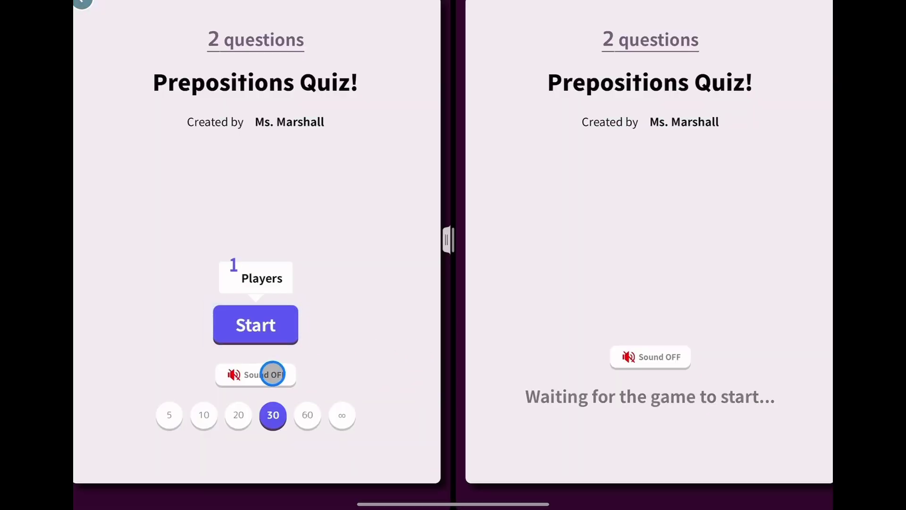
pyautogui.click(271, 374)
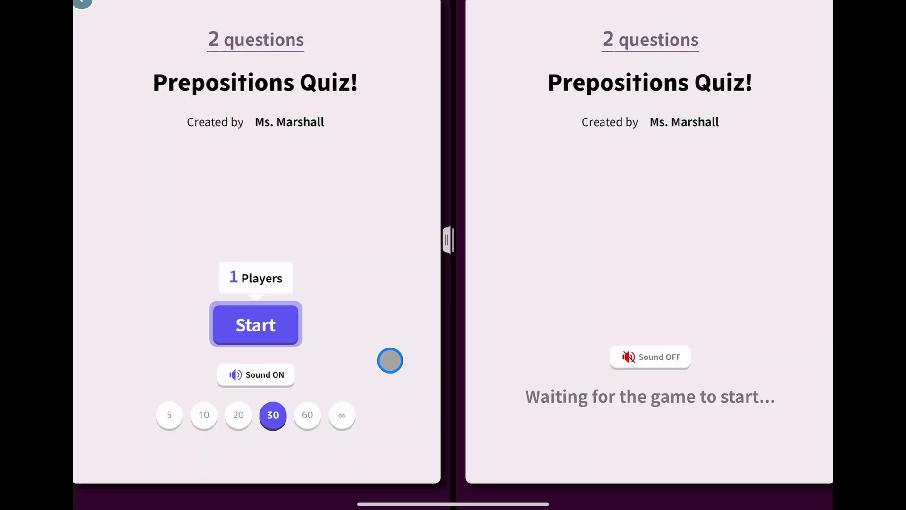
pyautogui.click(238, 415)
pyautogui.click(200, 420)
pyautogui.click(307, 415)
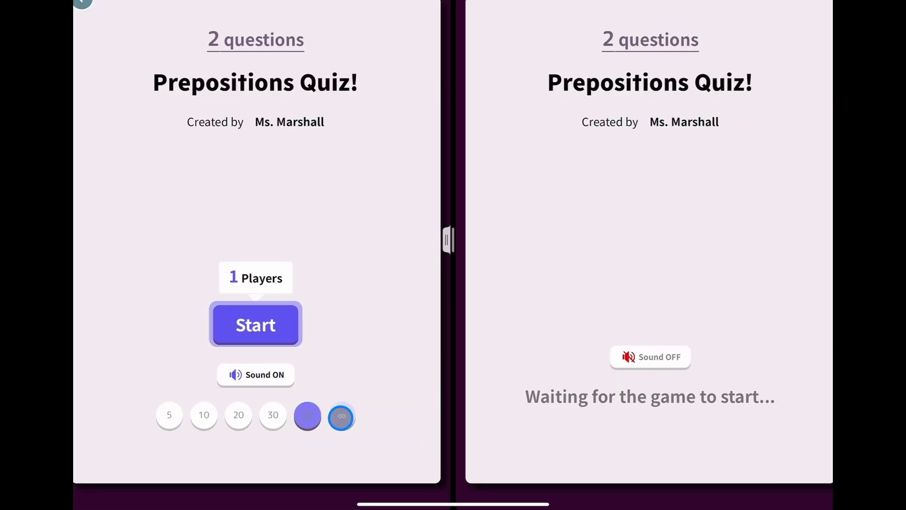
pyautogui.click(342, 415)
pyautogui.click(203, 415)
pyautogui.click(277, 319)
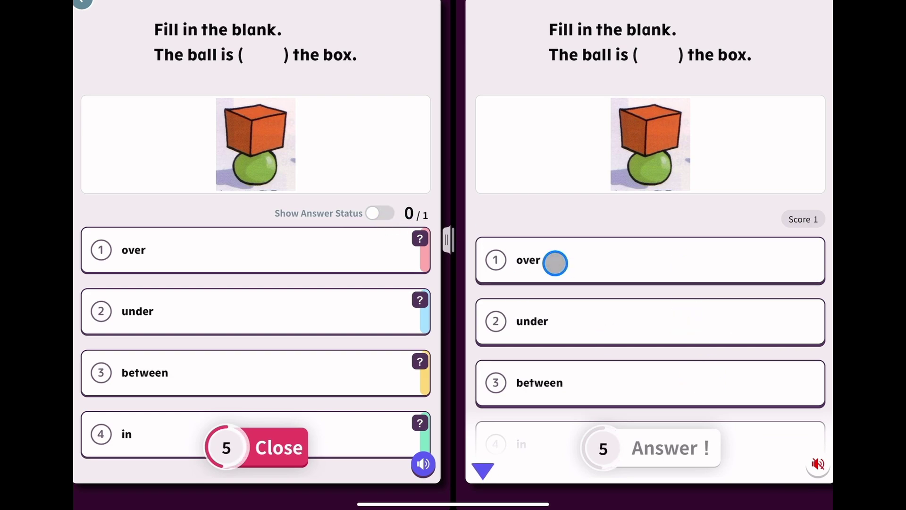
# Answer question 1 with Under, show the answer counts, and advance.
pyautogui.click(546, 318)
pyautogui.click(386, 213)
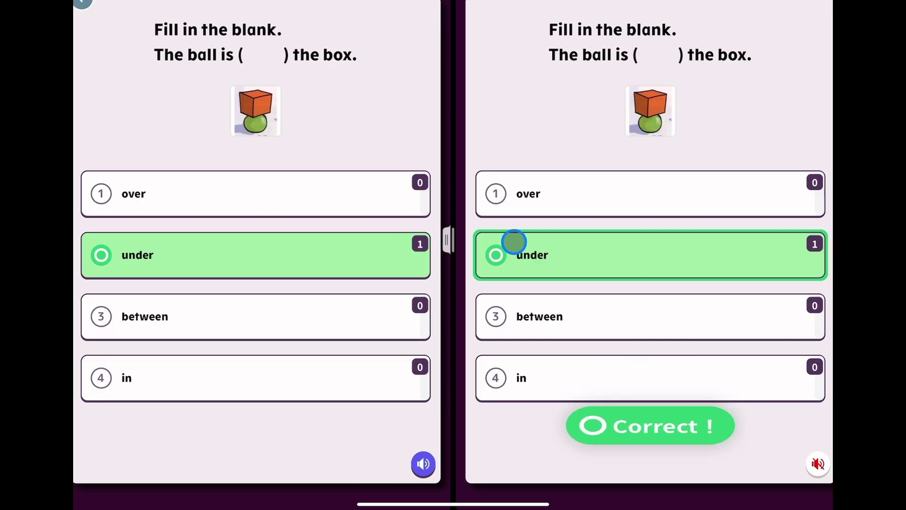
pyautogui.scroll(-1, 422, 356)
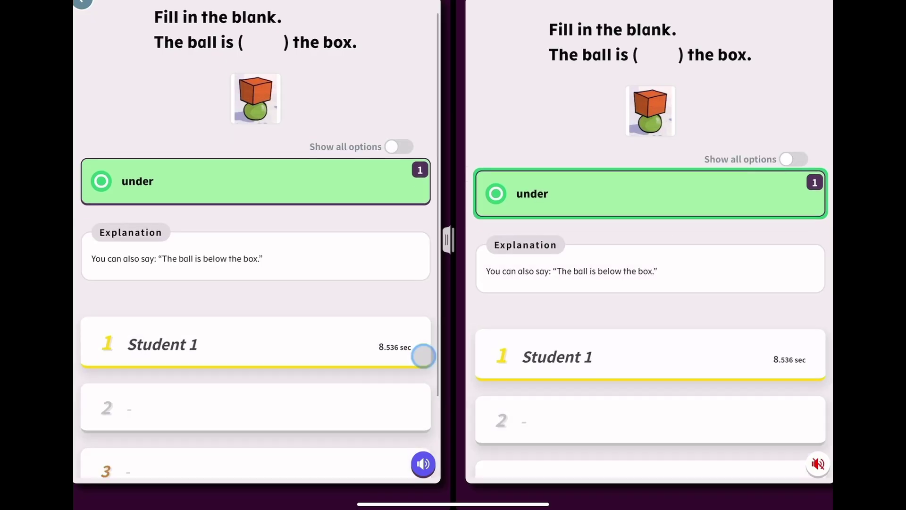
pyautogui.scroll(-3, 423, 356)
pyautogui.click(255, 442)
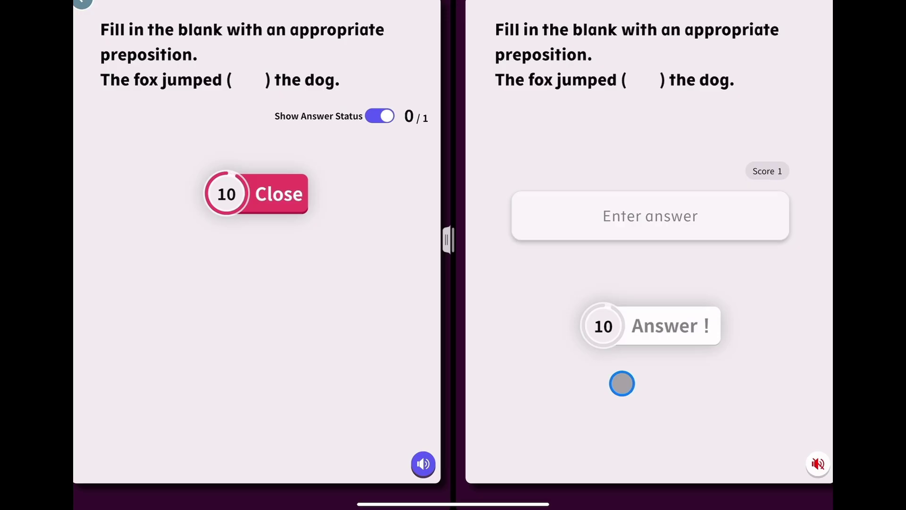
# Answer question 2, close answering, and display the final ranking.
pyautogui.click(654, 215)
pyautogui.write('r')
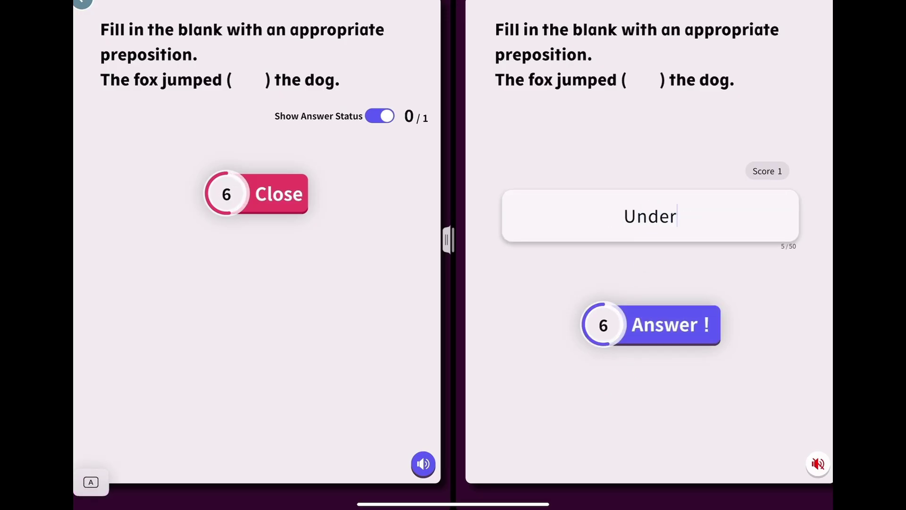
pyautogui.click(654, 326)
pyautogui.click(294, 234)
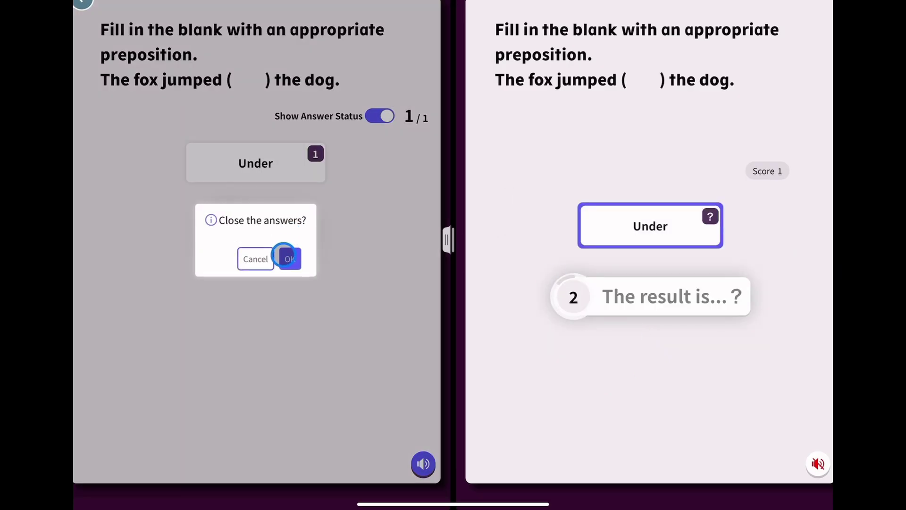
pyautogui.click(285, 257)
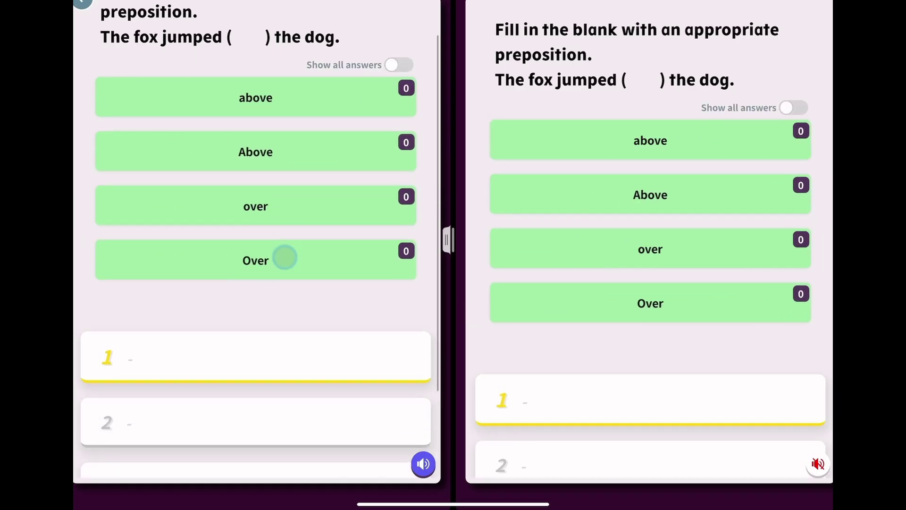
pyautogui.click(255, 452)
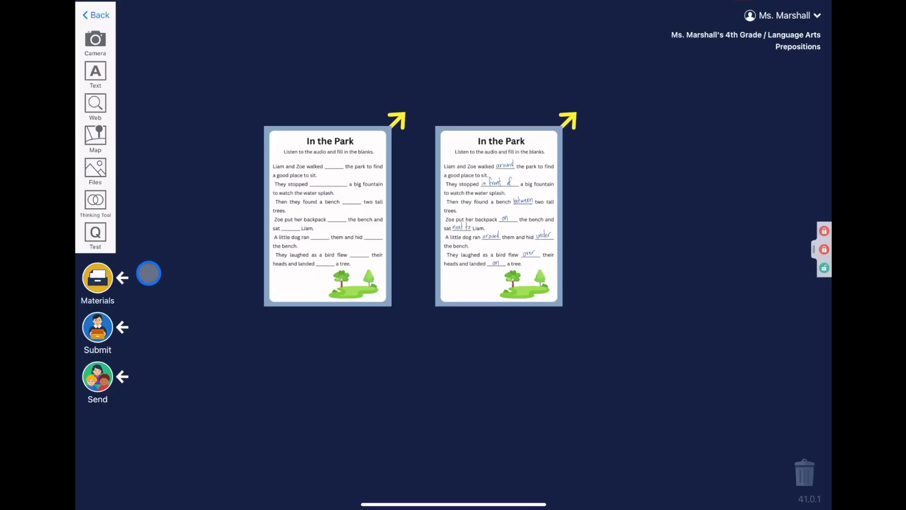
# Save the blank worksheet as 'In the Park' in the Personal > Prepositions materials folder.
pyautogui.moveTo(350, 239); pyautogui.dragTo(125, 267)
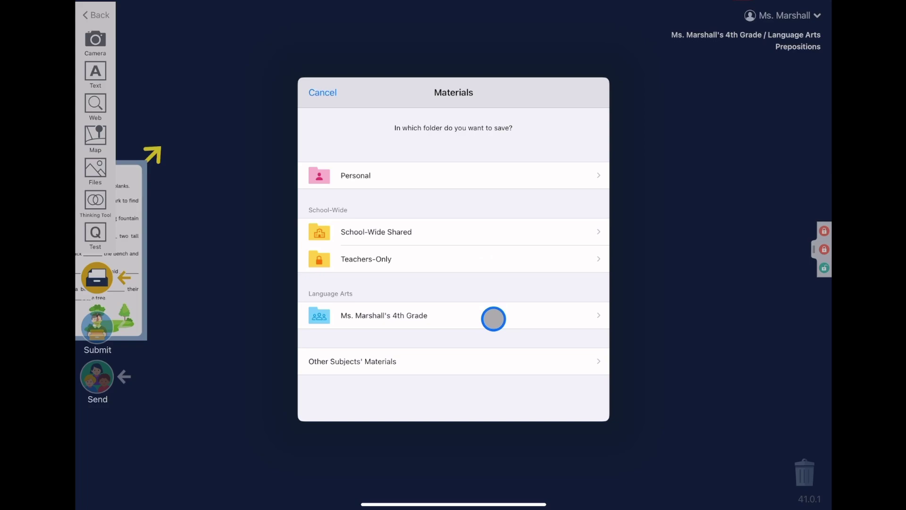
pyautogui.click(477, 174)
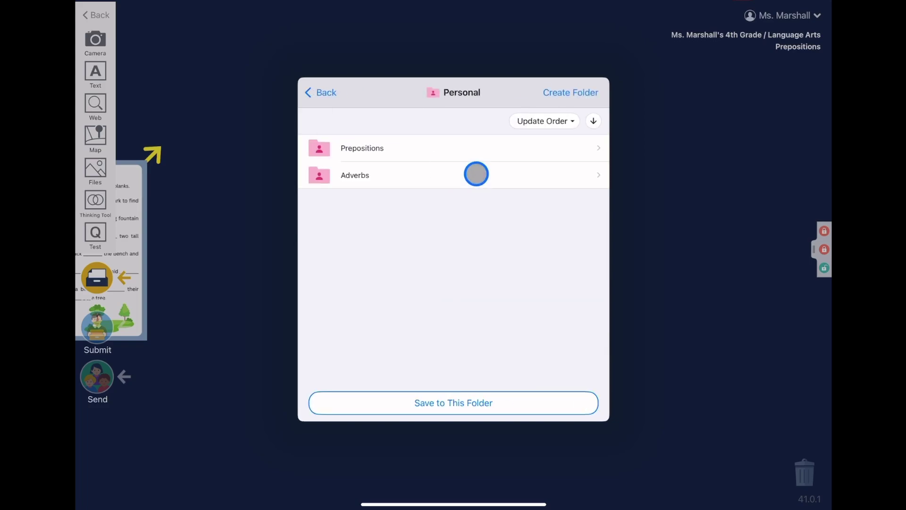
pyautogui.click(472, 150)
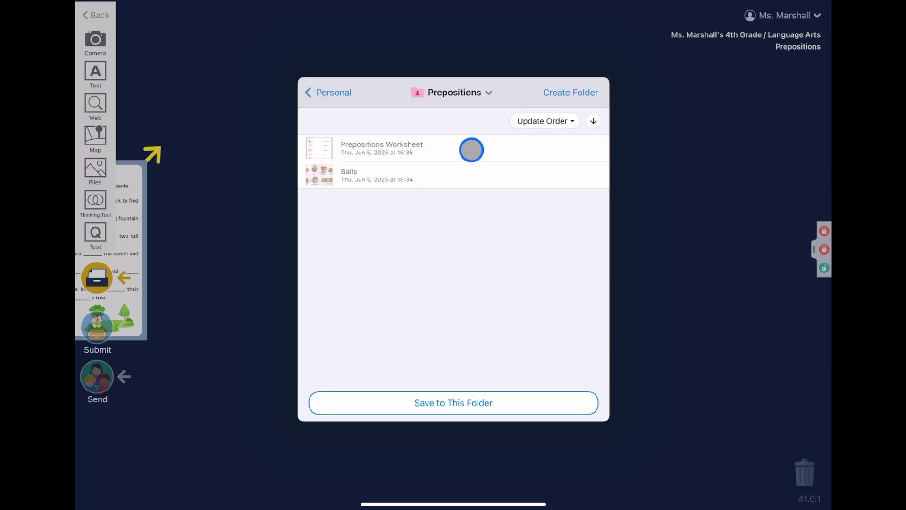
pyautogui.click(444, 402)
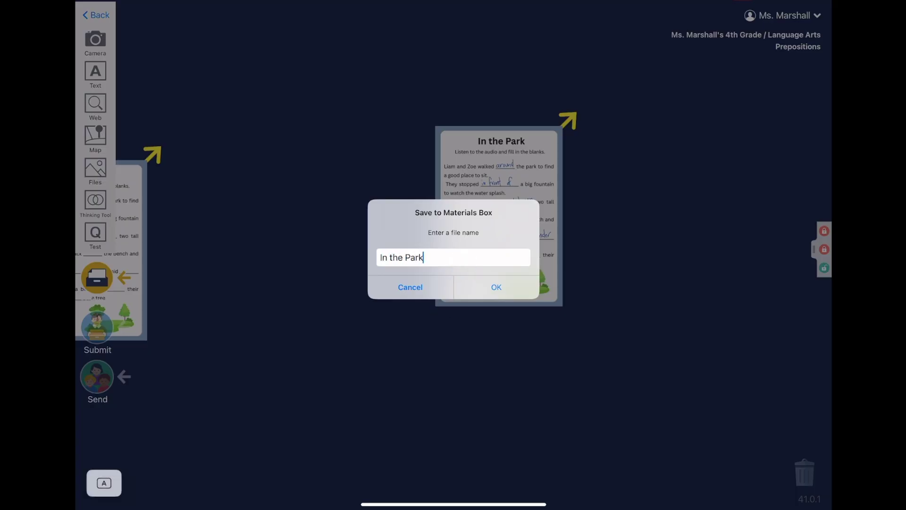
pyautogui.click(500, 293)
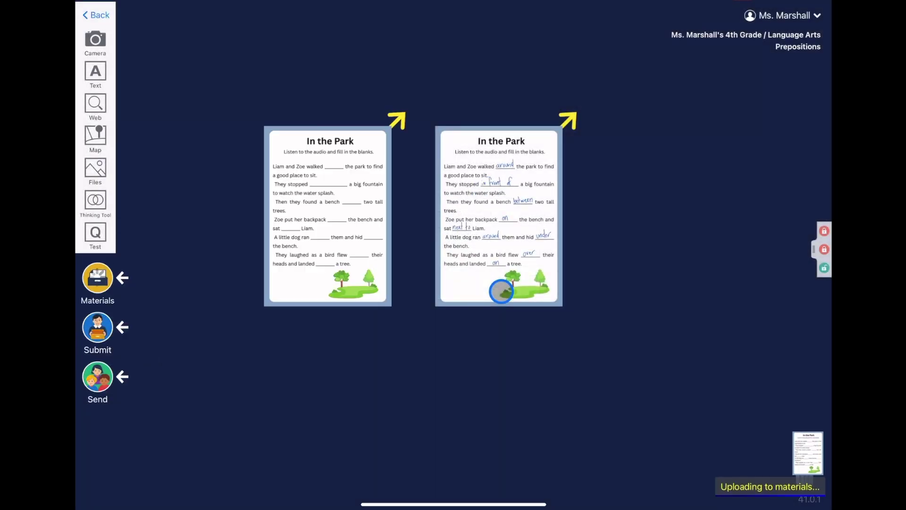
pyautogui.click(463, 156)
# Save the filled-in worksheet to Personal > Prepositions as 'In the Park Answers' and return.
pyautogui.click(483, 203)
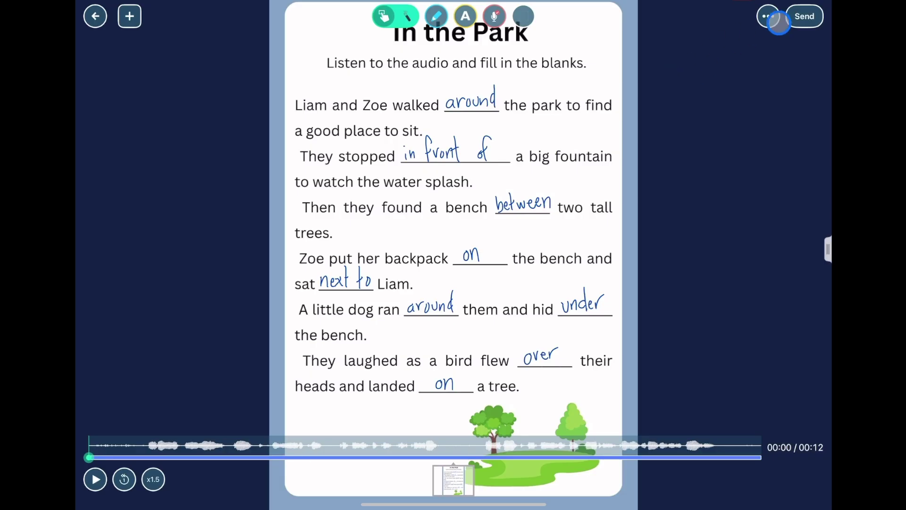
pyautogui.click(802, 17)
pyautogui.click(751, 73)
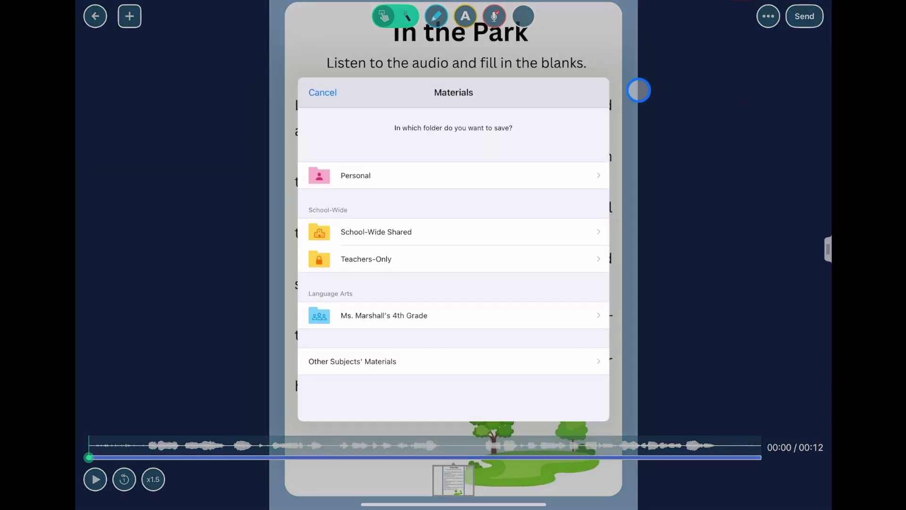
pyautogui.click(441, 174)
pyautogui.click(447, 147)
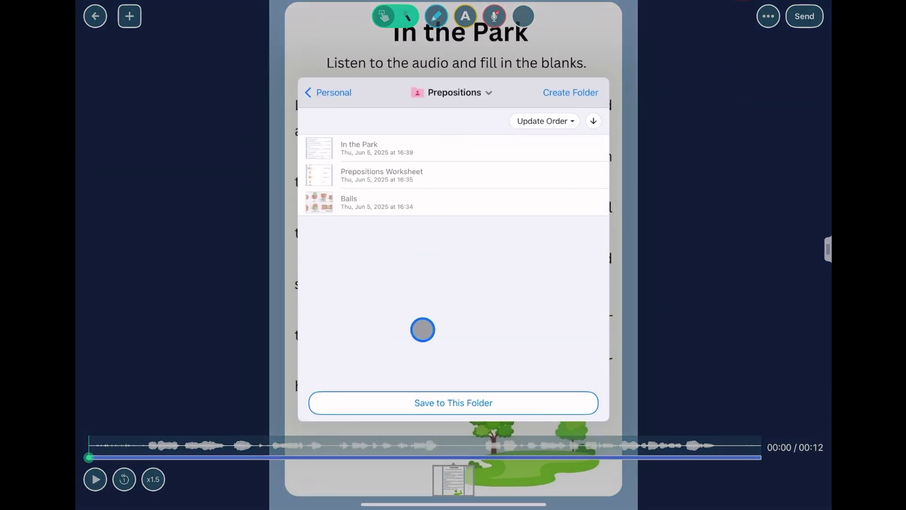
pyautogui.click(414, 400)
pyautogui.click(461, 258)
pyautogui.press('BackSpace')
pyautogui.press('BackSpace')
pyautogui.press('BackSpace')
pyautogui.write('In the Park Answers')
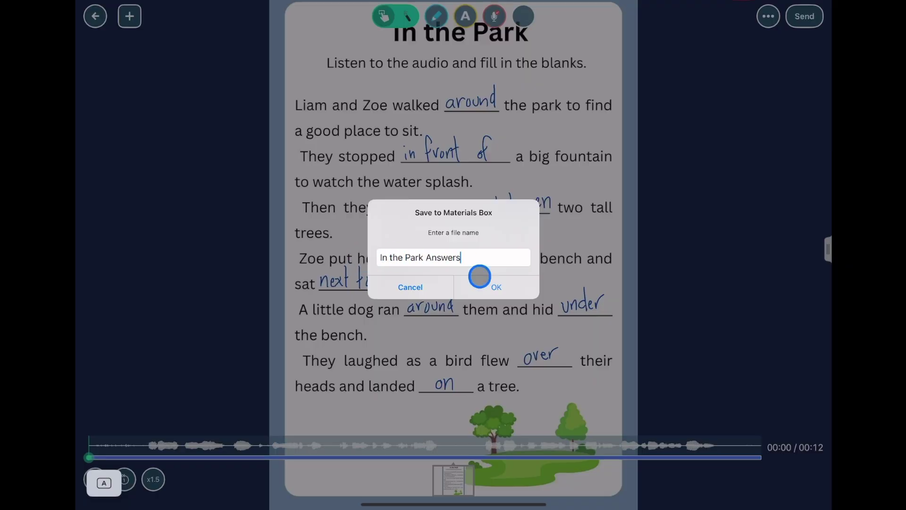
pyautogui.click(479, 277)
pyautogui.click(97, 18)
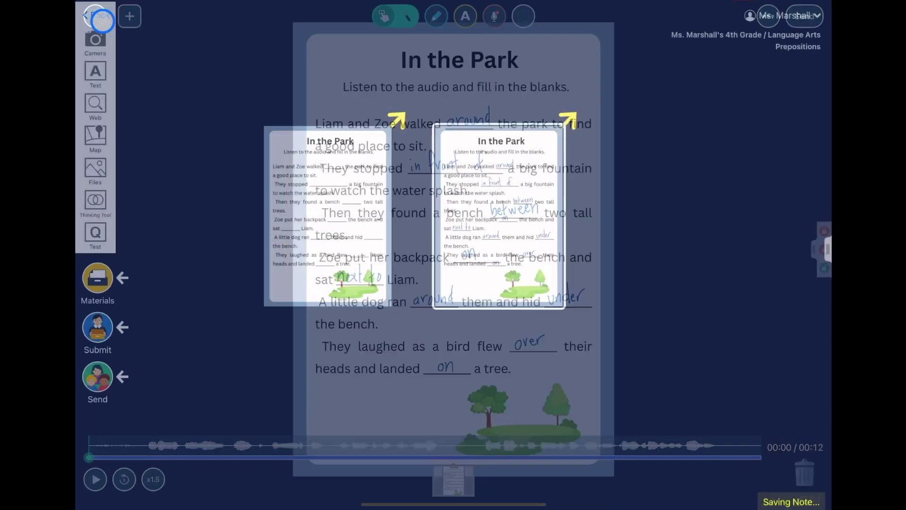
# Place In the Park, the Balls picture and Prepositions Worksheet from Materials on the canvas.
pyautogui.click(97, 276)
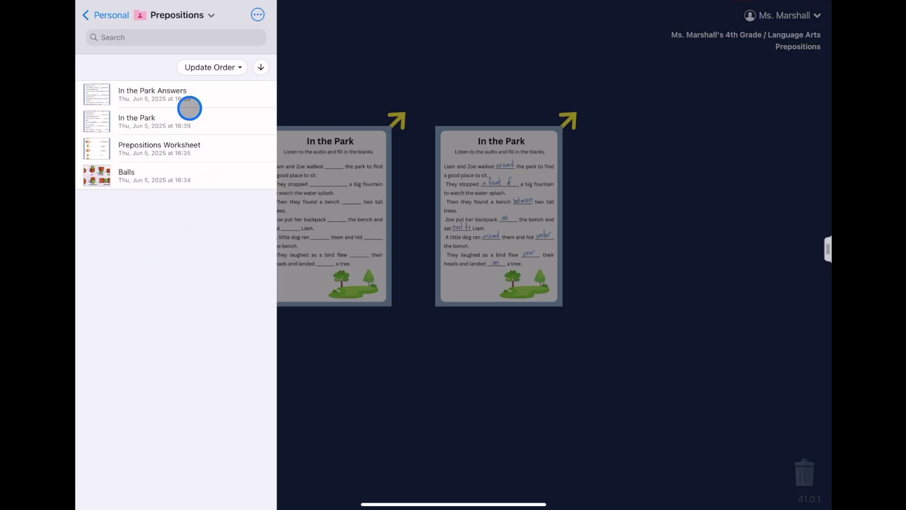
pyautogui.moveTo(187, 121); pyautogui.dragTo(732, 162)
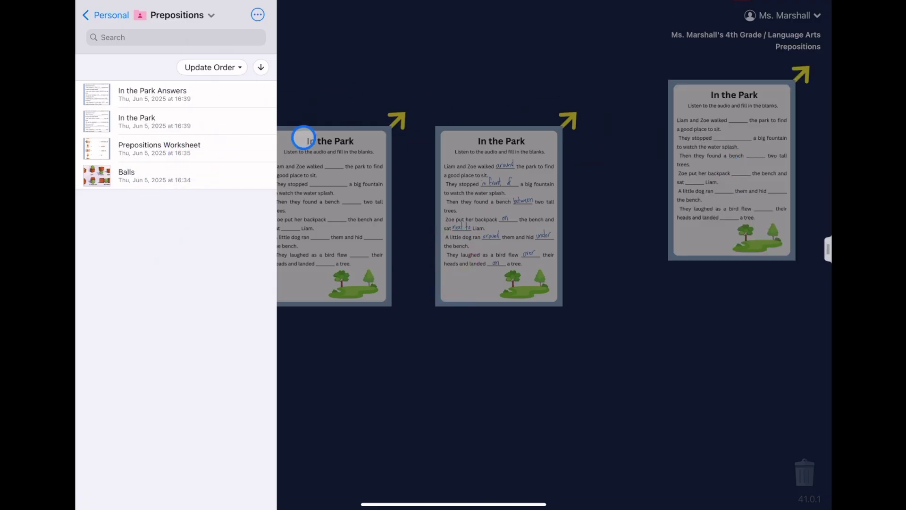
pyautogui.moveTo(179, 155); pyautogui.dragTo(420, 391)
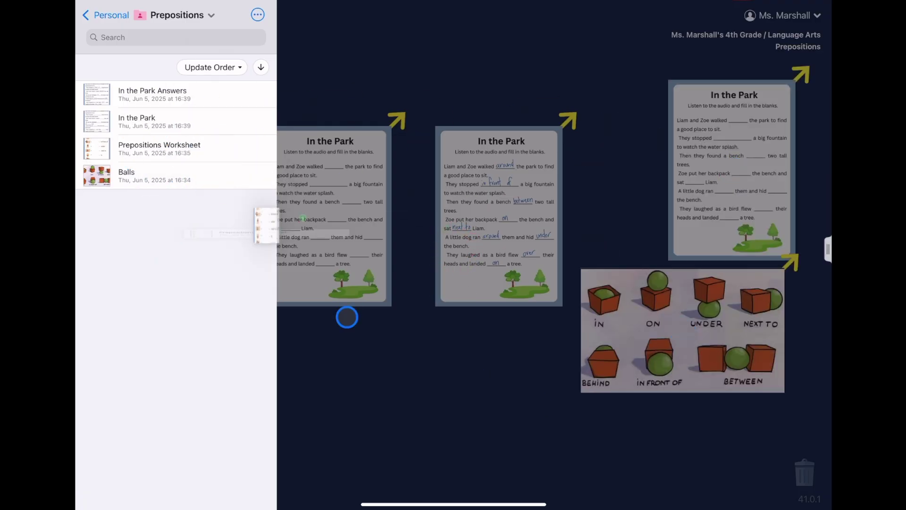
pyautogui.click(547, 415)
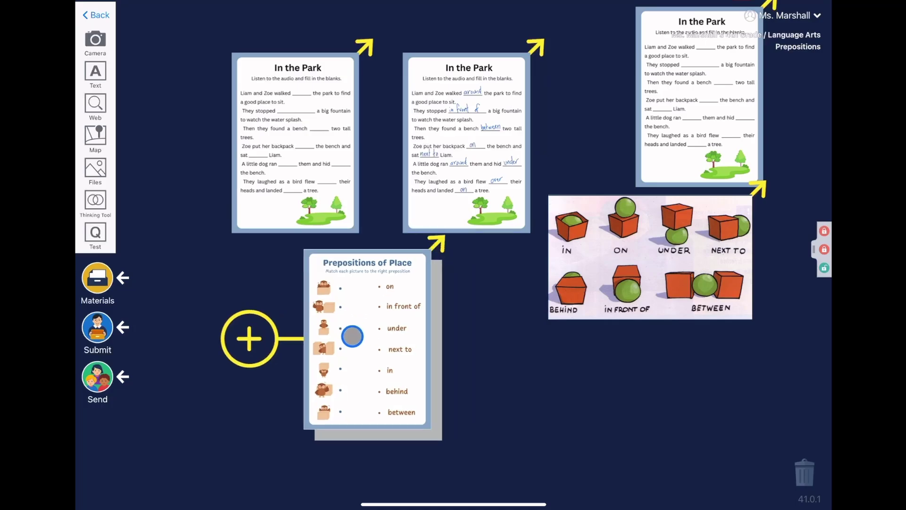